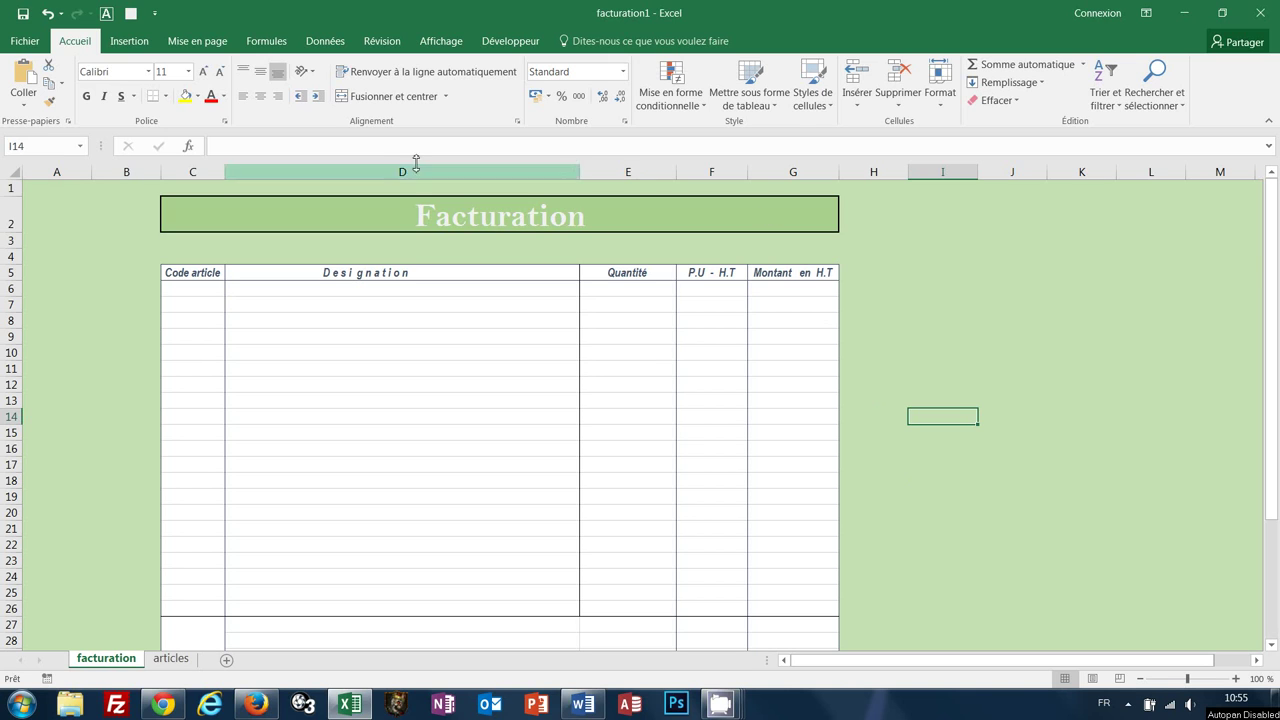
Protect the Facturation sheet with an empty password and the default permissions
left_click(380, 43)
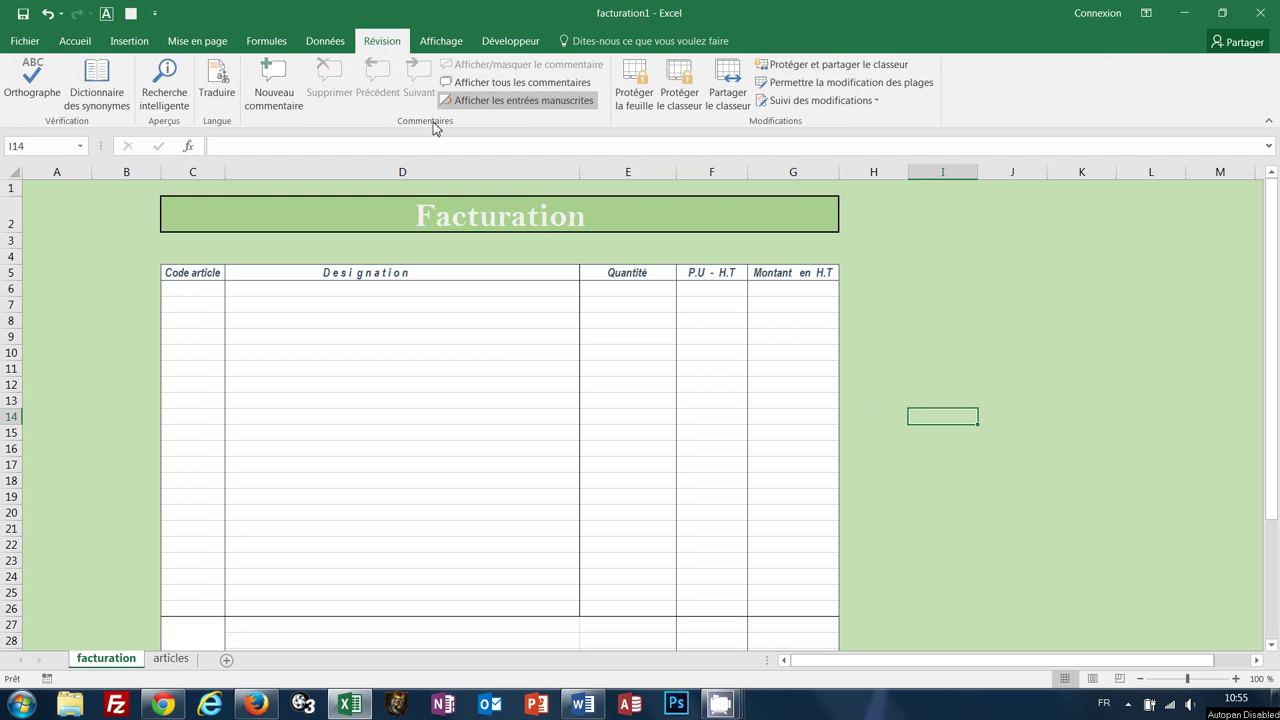
left_click(637, 95)
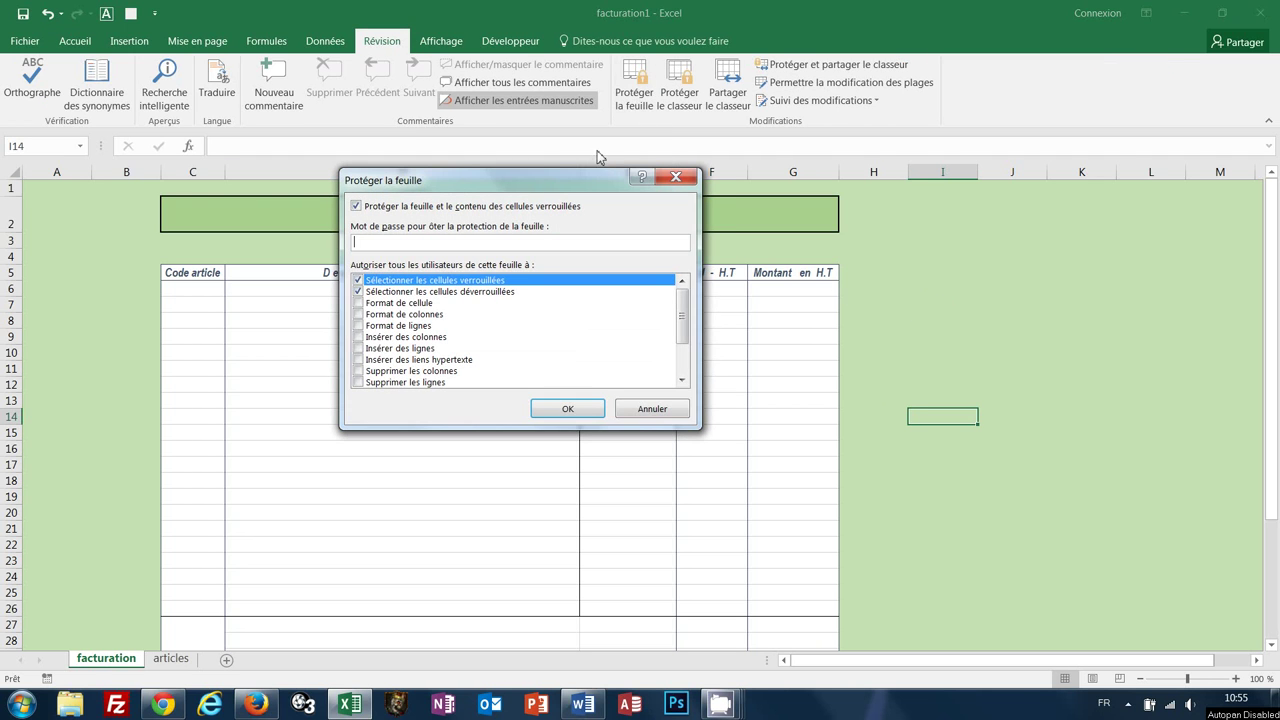
left_click_drag(555, 190, 576, 173)
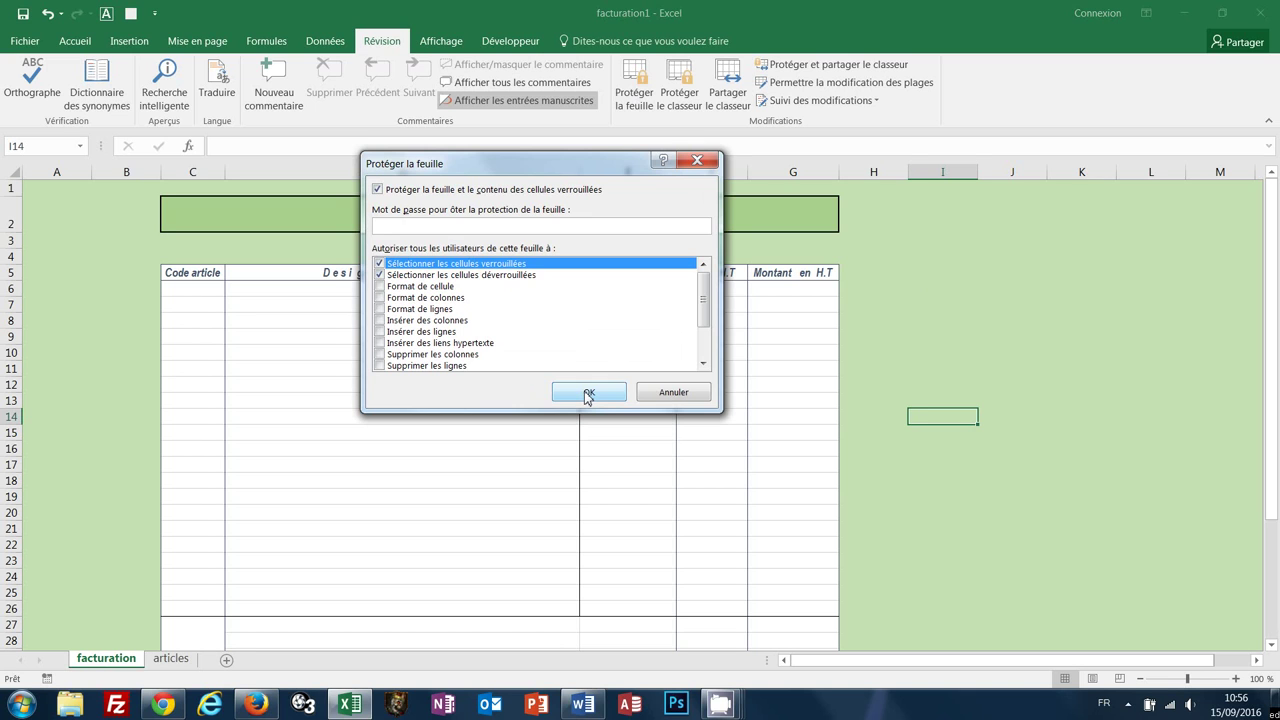
left_click(588, 394)
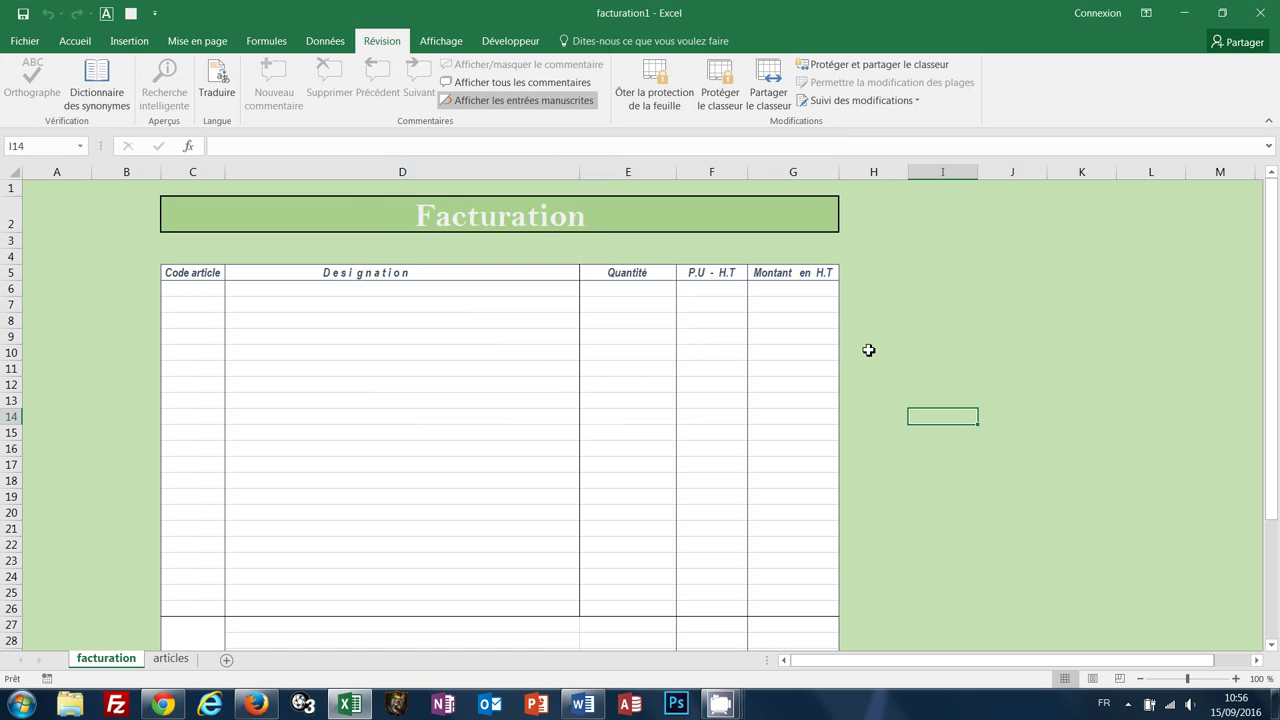
left_click(203, 316)
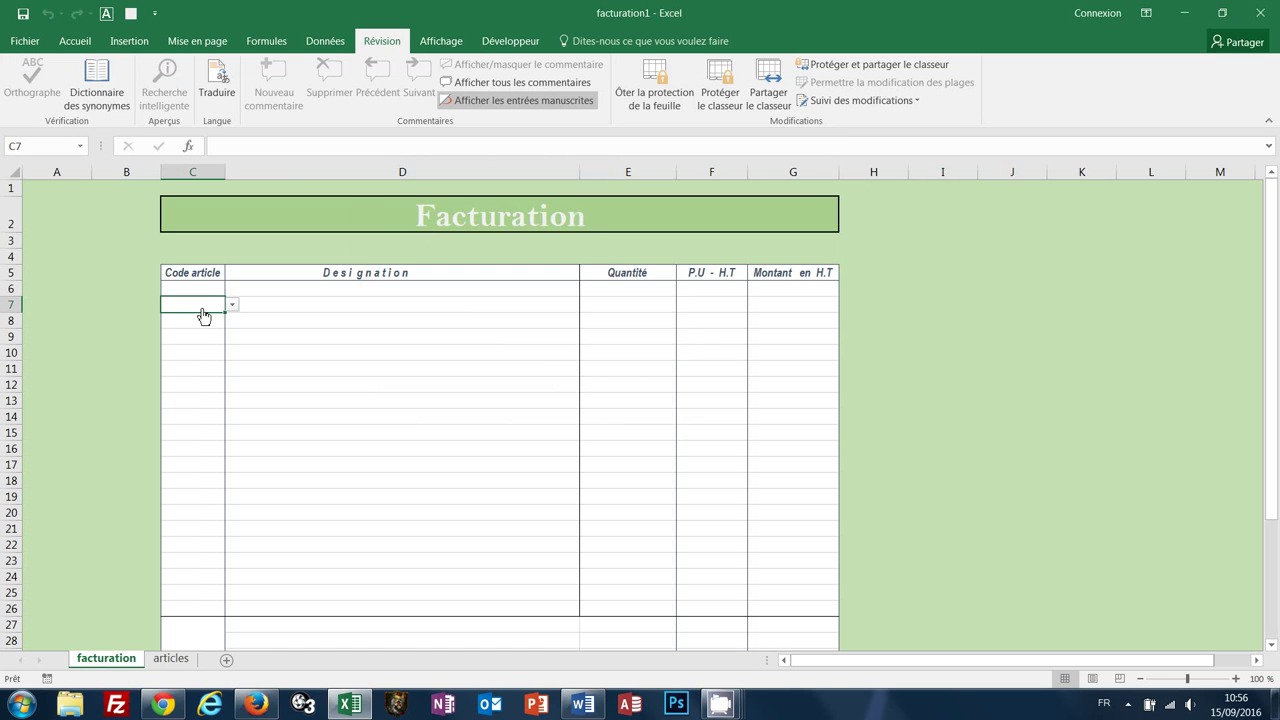
double_click(203, 316)
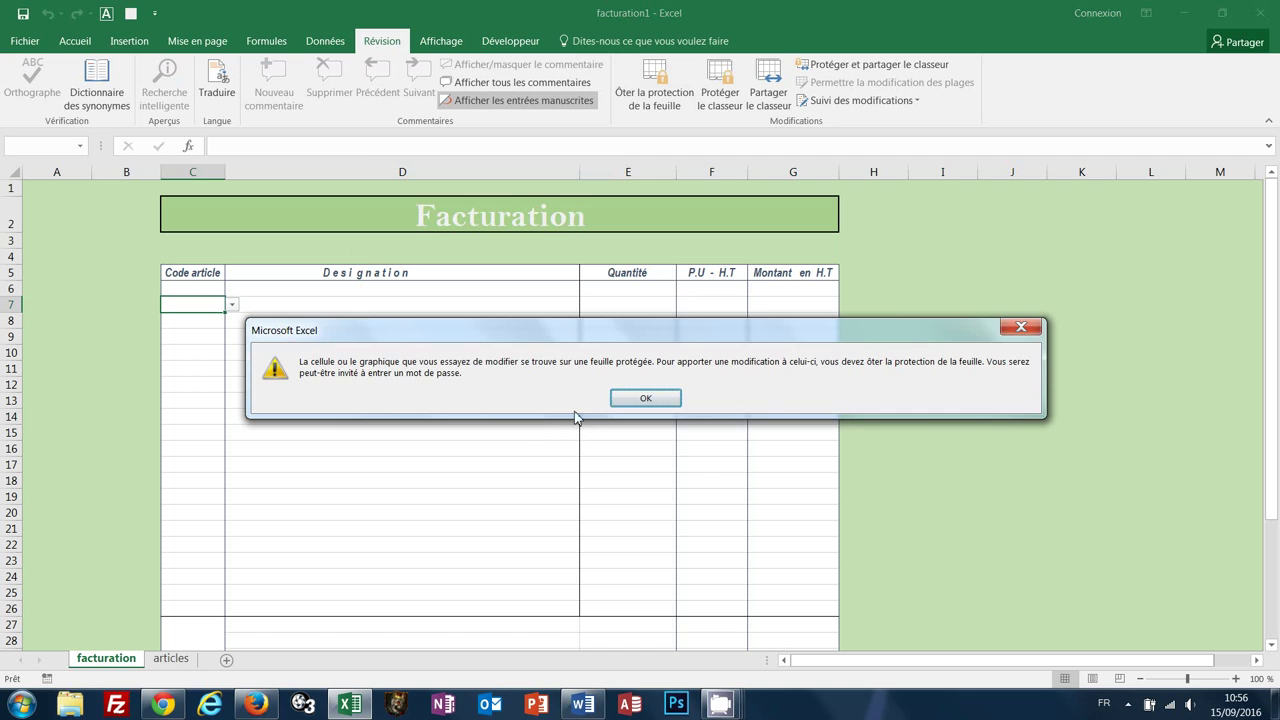
left_click(618, 400)
left_click(401, 309)
double_click(401, 309)
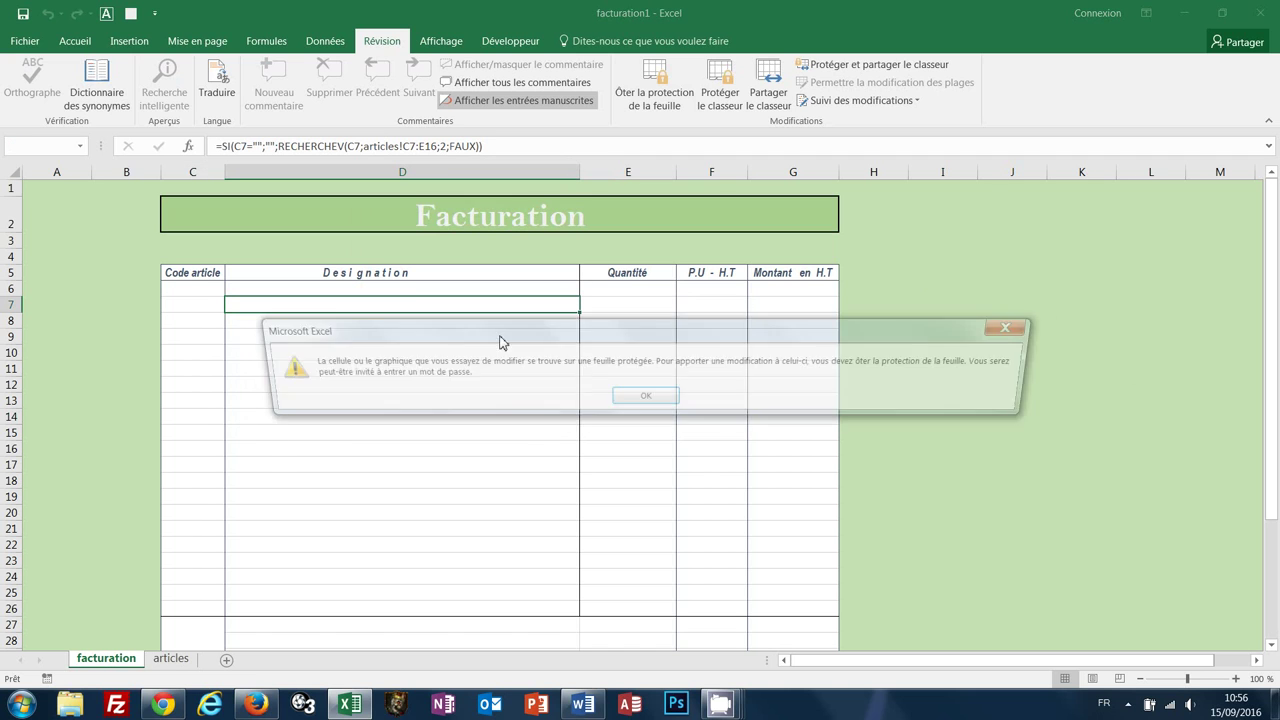
left_click(640, 398)
left_click(628, 318)
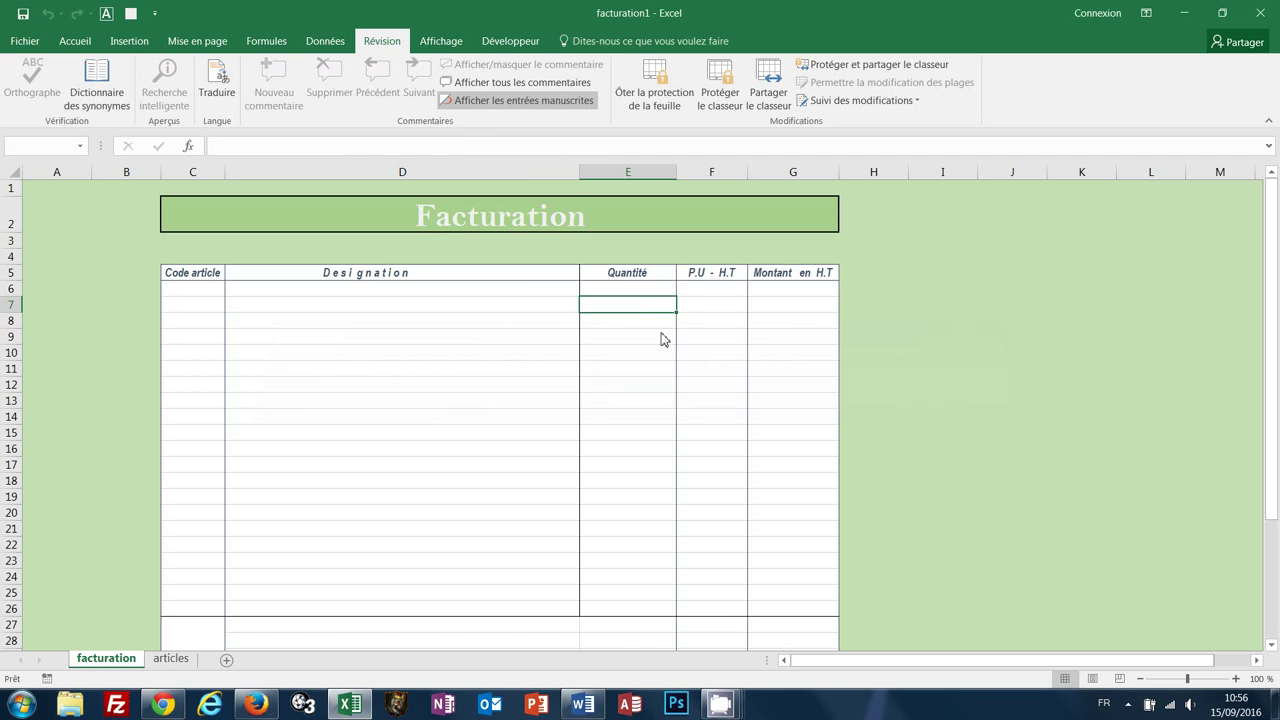
double_click(664, 338)
left_click(645, 398)
left_click(709, 309)
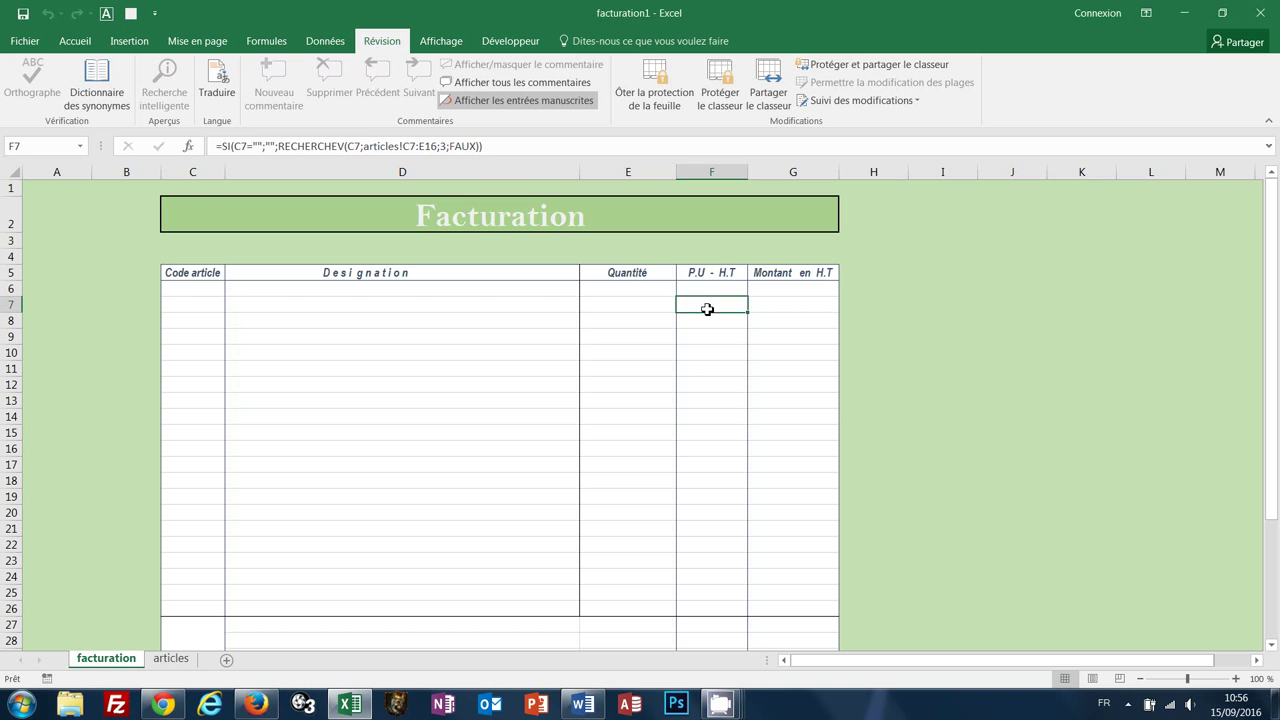
double_click(709, 309)
left_click(643, 397)
double_click(780, 311)
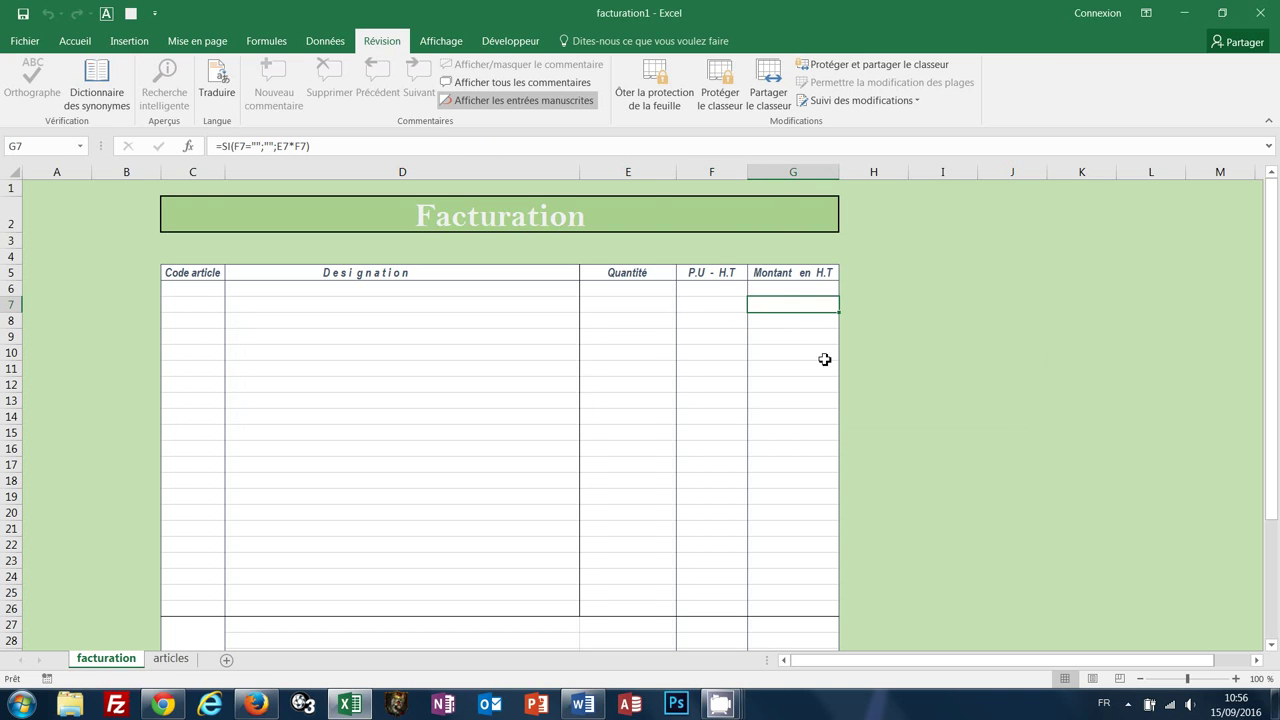
left_click(660, 397)
Unprotect the sheet and select the Code article and Quantité cells C6:C26 and E6:E26
left_click(648, 88)
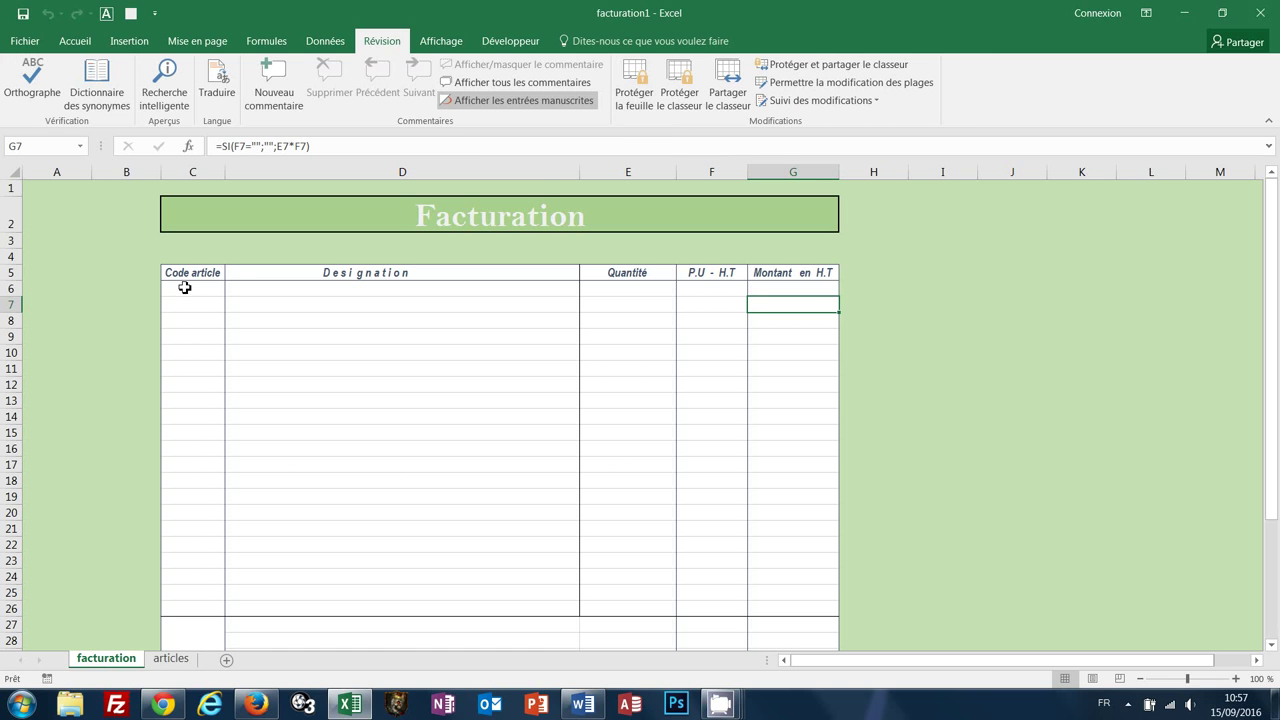
left_click_drag(183, 288, 171, 606)
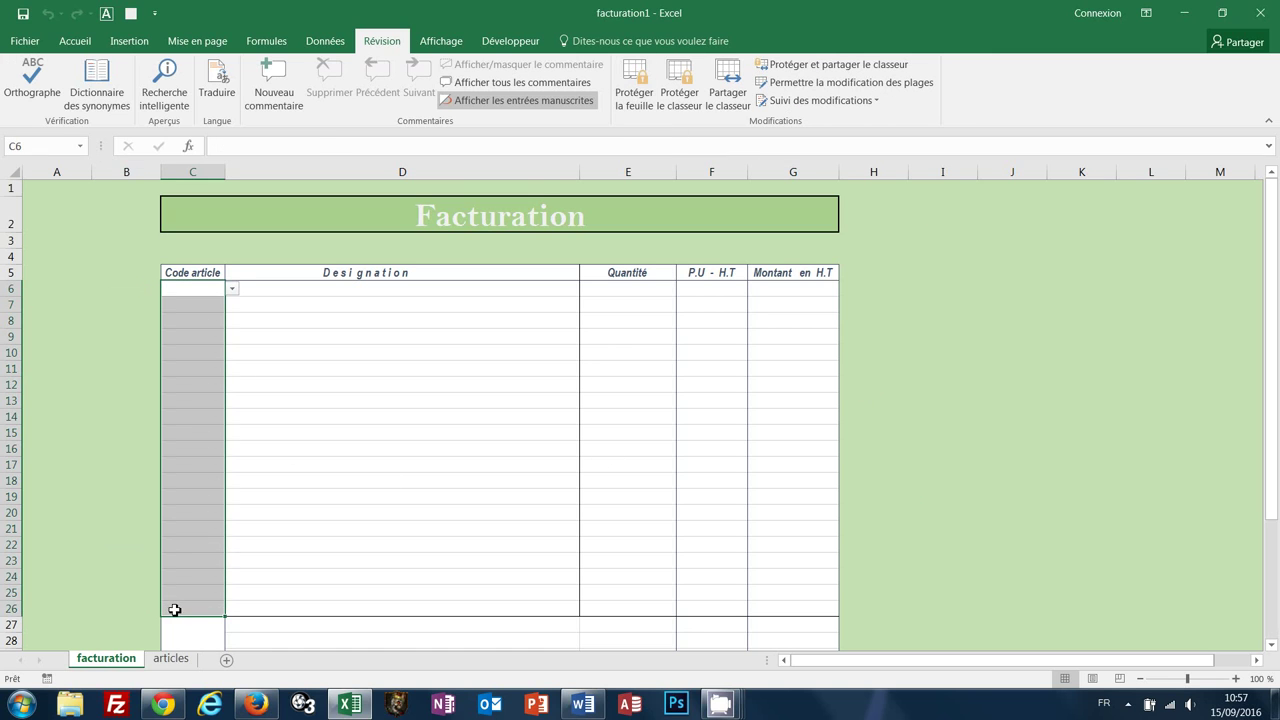
left_click_drag(627, 288, 642, 607, "ctrl")
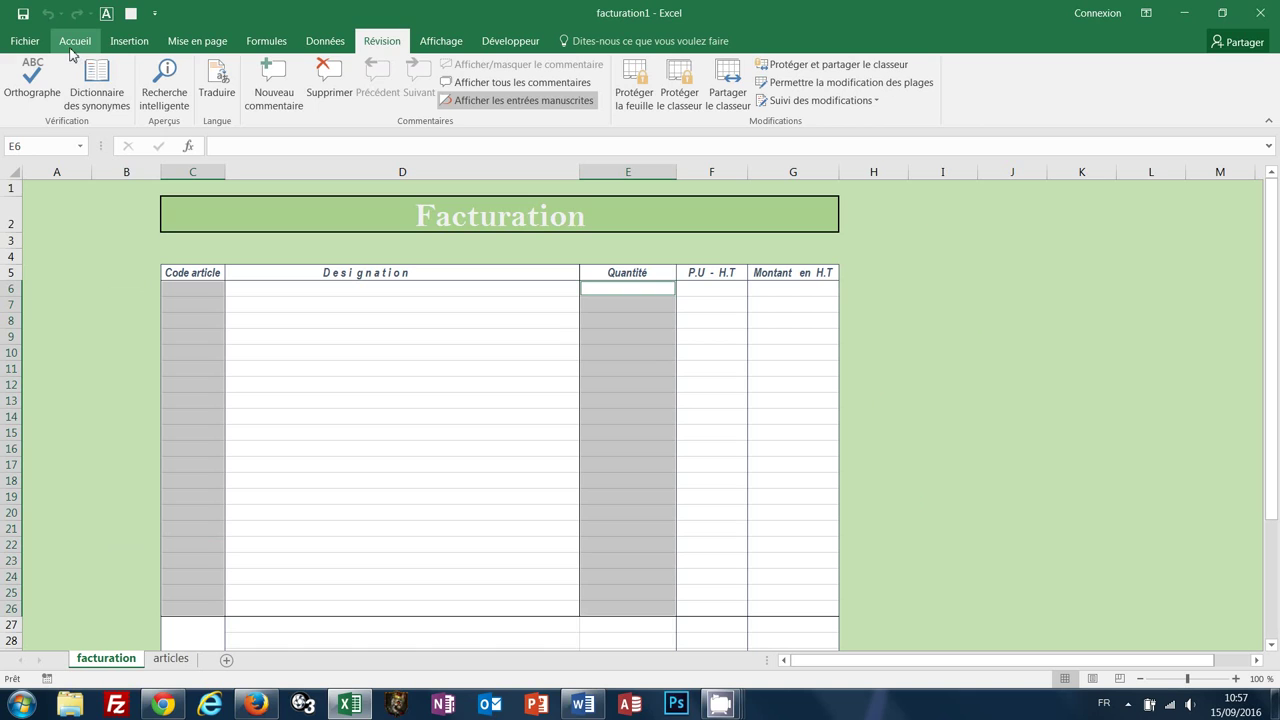
Uncheck Verrouillée in Format de cellule > Protection to unlock the selected cells
left_click(74, 41)
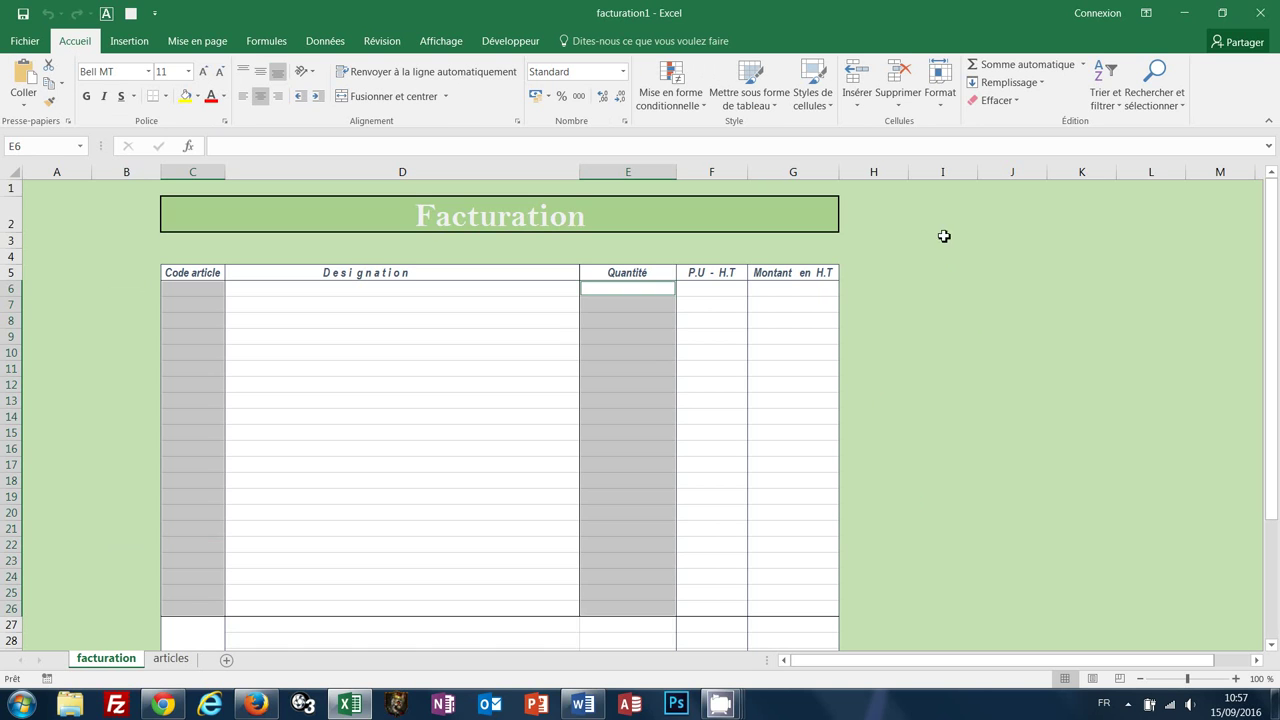
left_click(941, 110)
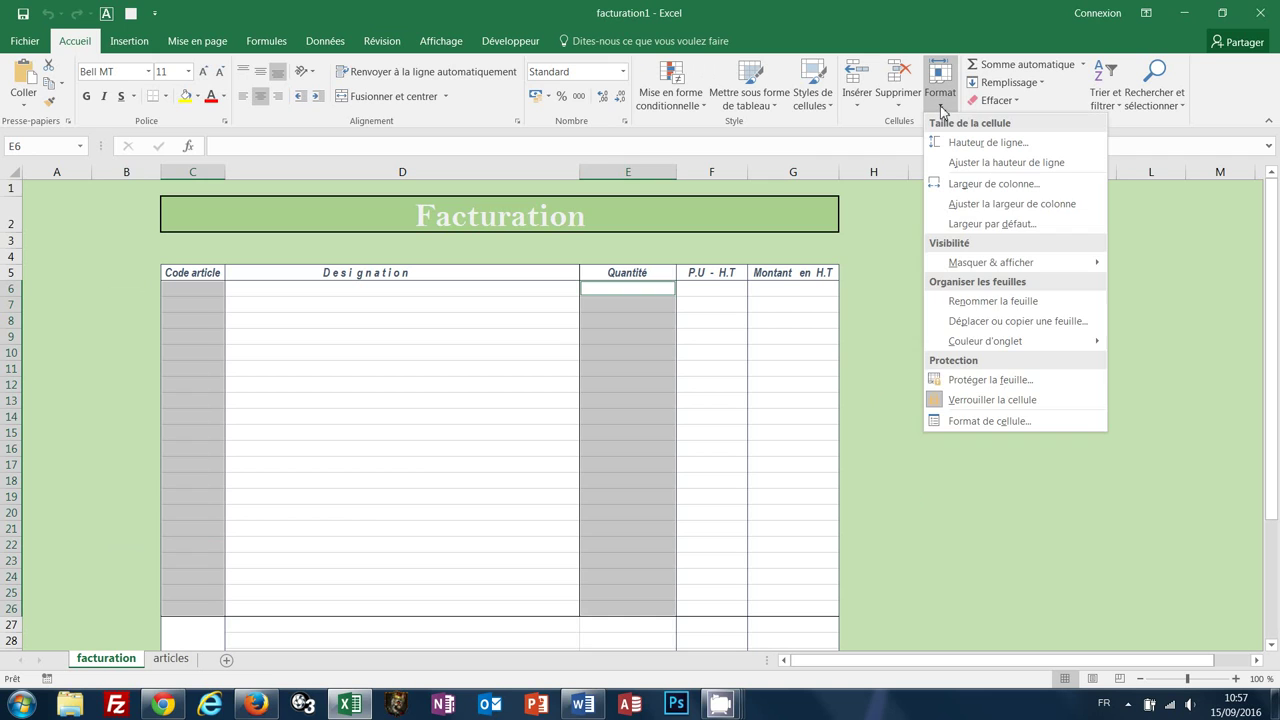
left_click(975, 426)
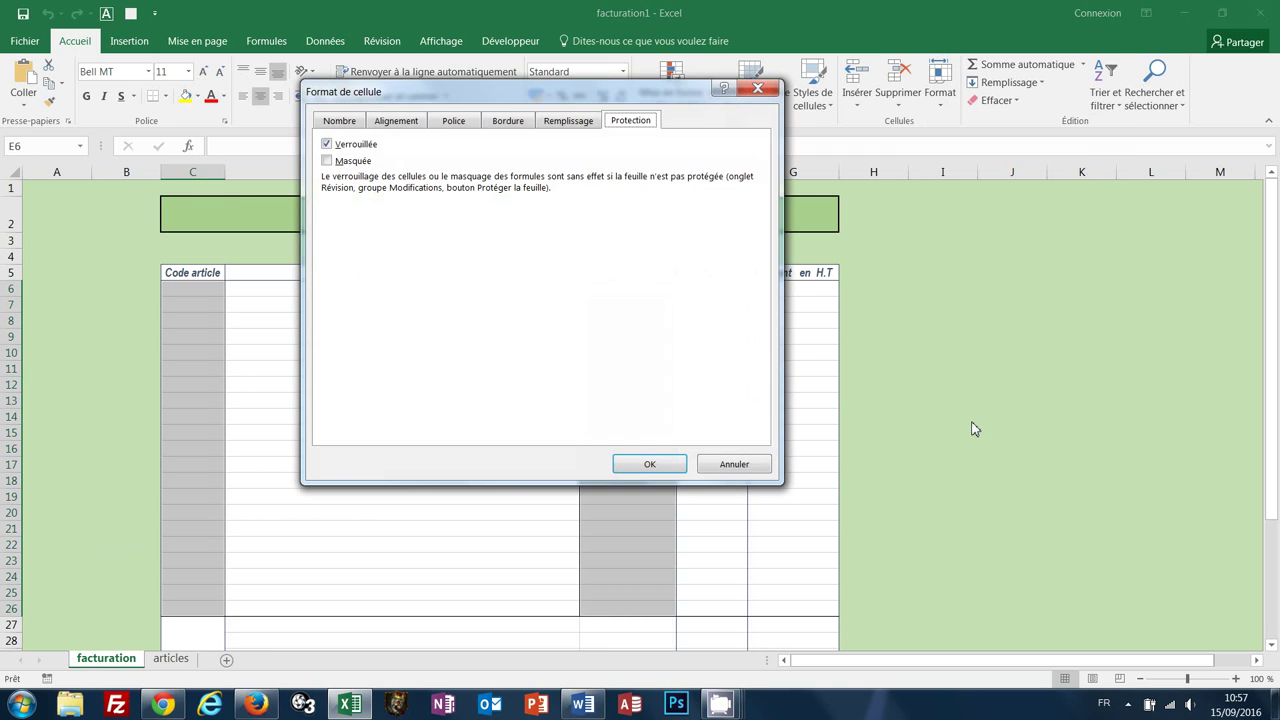
left_click_drag(641, 86, 609, 116)
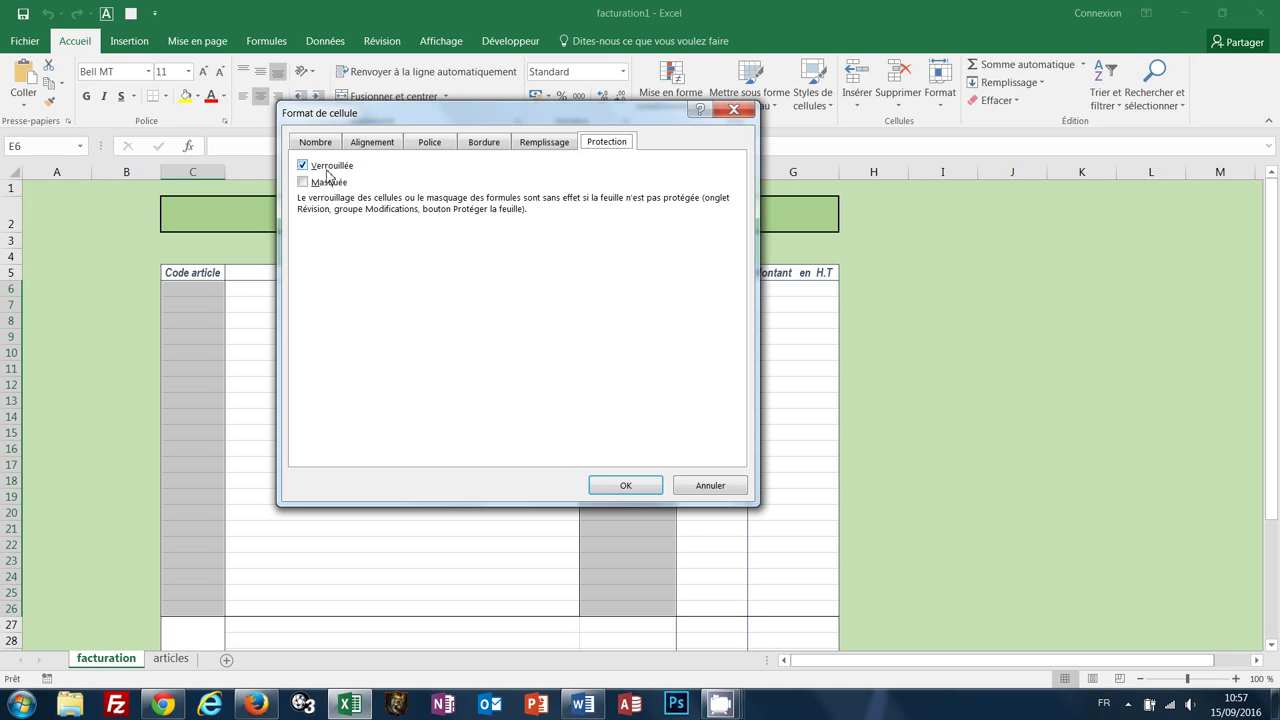
left_click(328, 170)
left_click(625, 486)
left_click(918, 360)
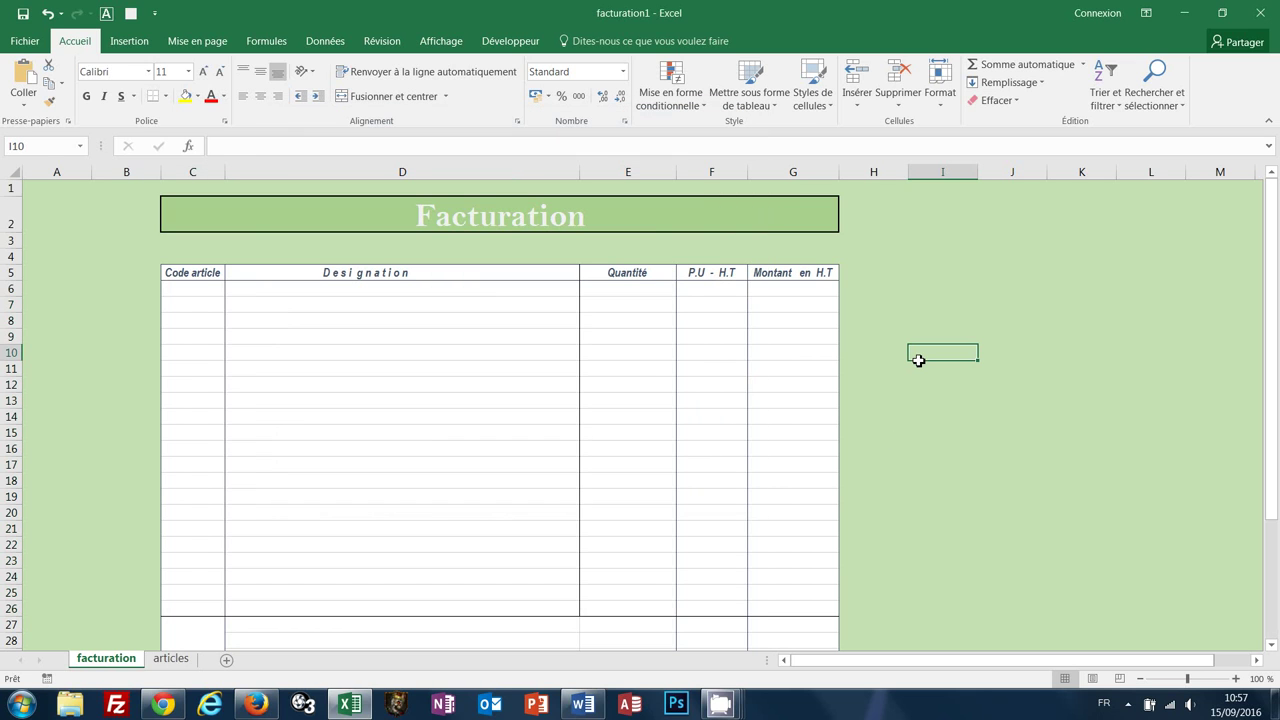
Protect the facturation sheet again with the default settings
left_click(380, 45)
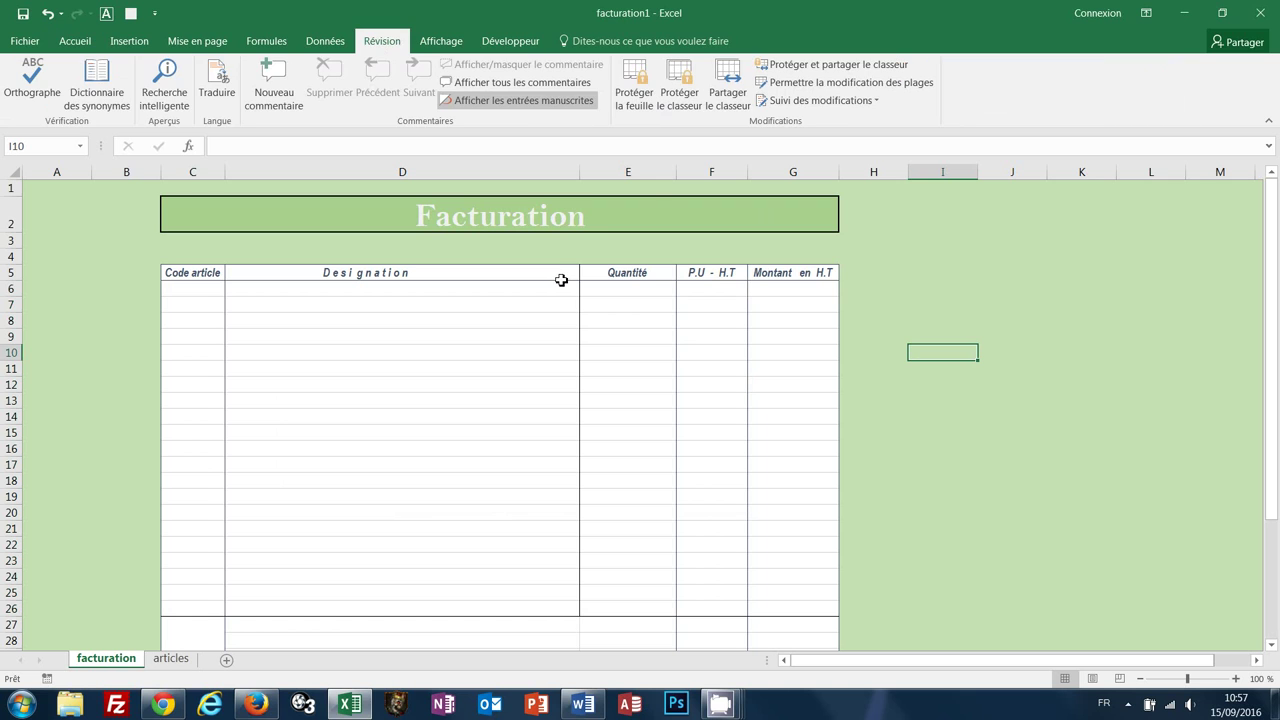
left_click(631, 80)
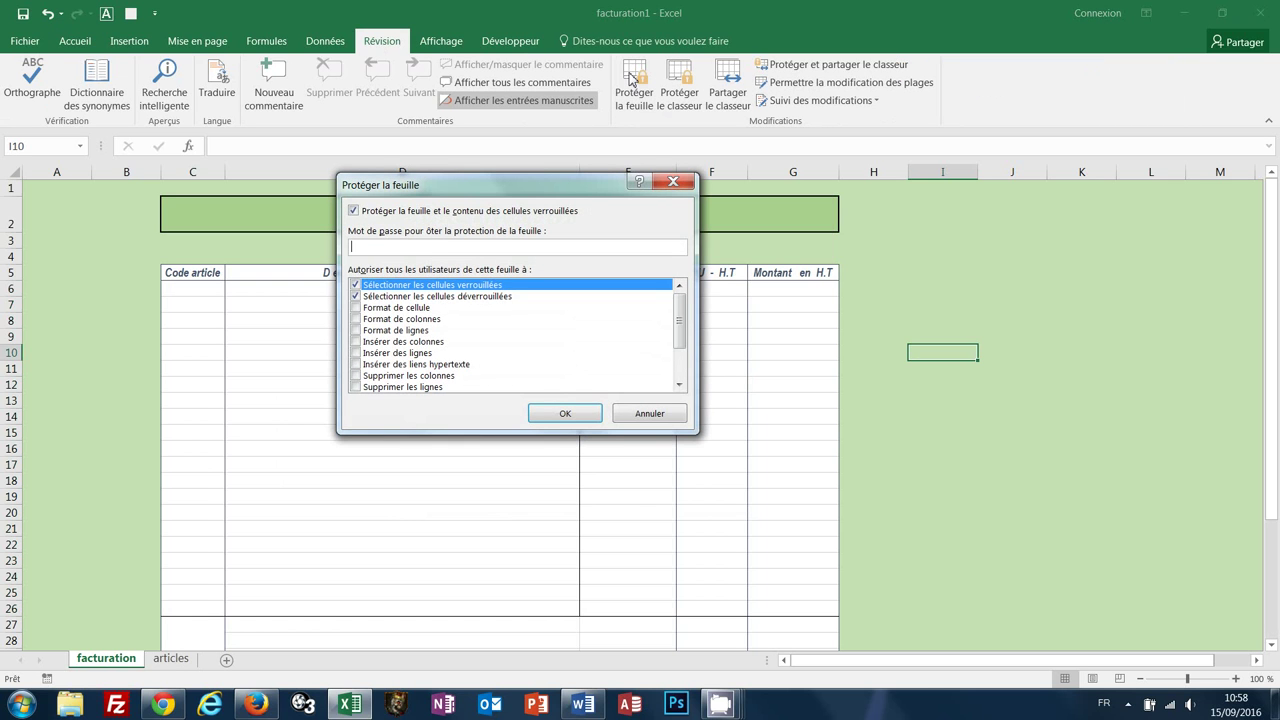
left_click(566, 416)
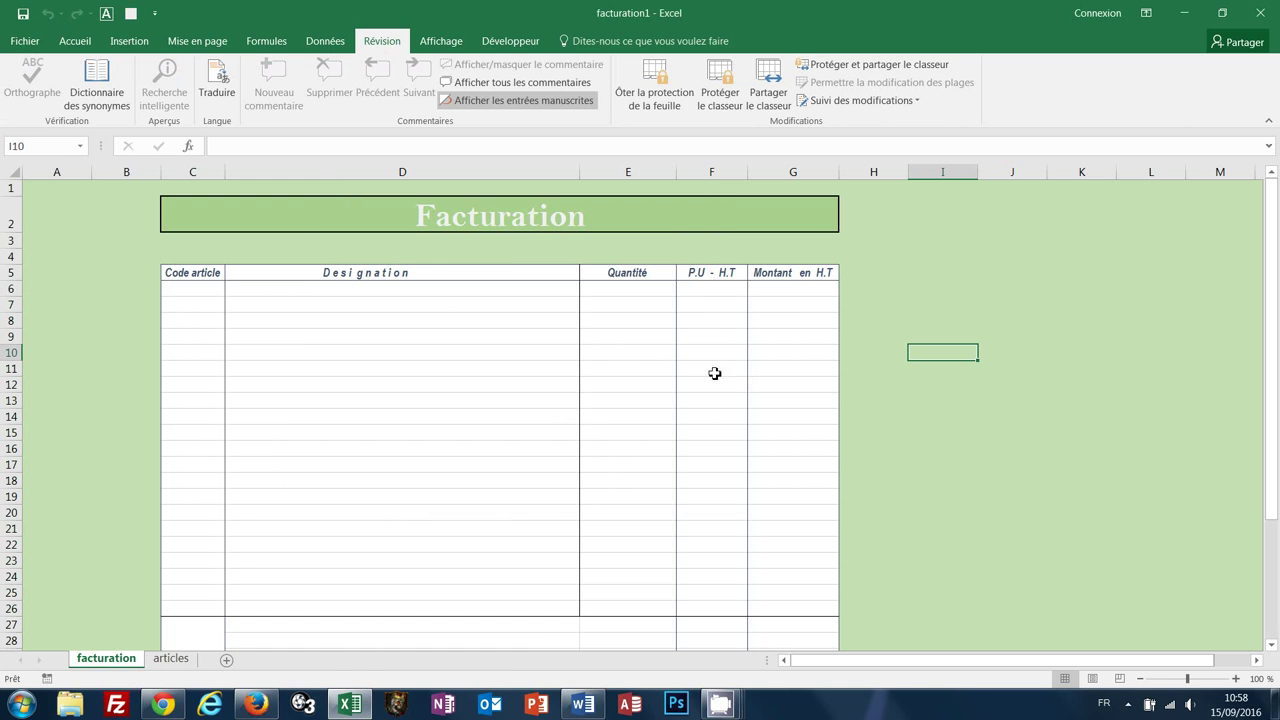
Confirm formula cells F6 and G9 reject deletion, dismiss the warnings, then select C6
left_click(709, 291)
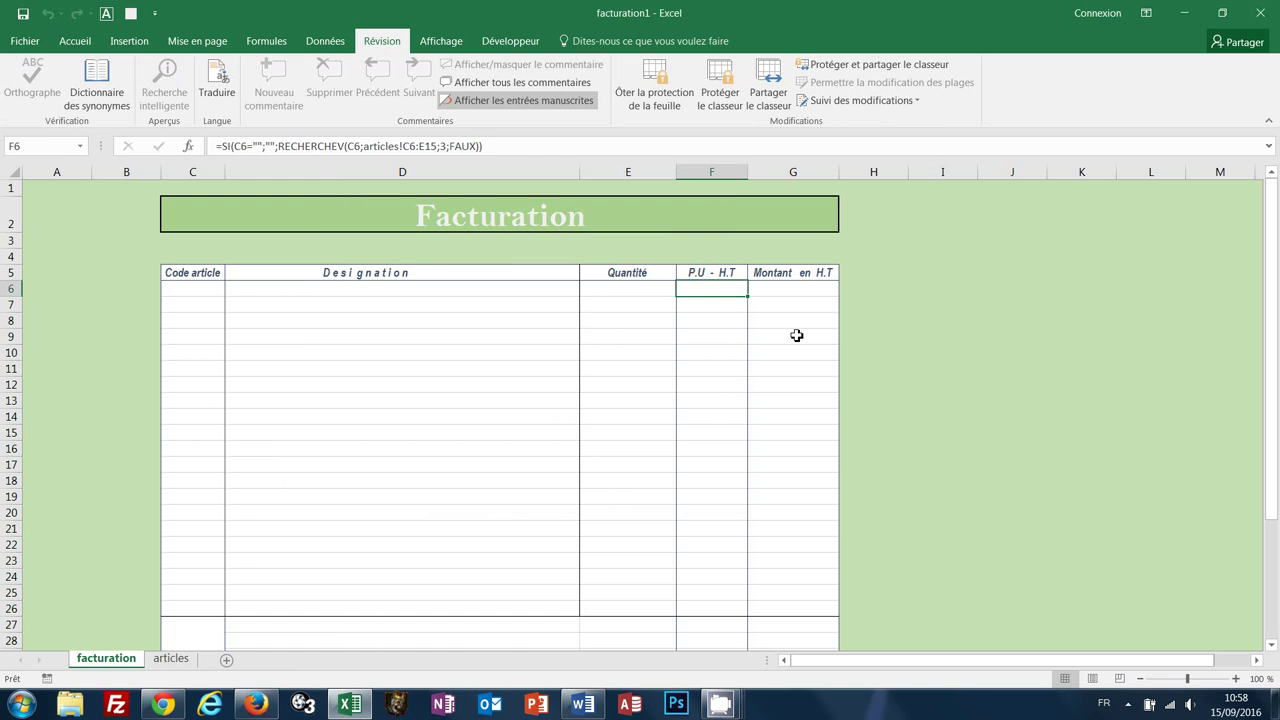
key("Delete")
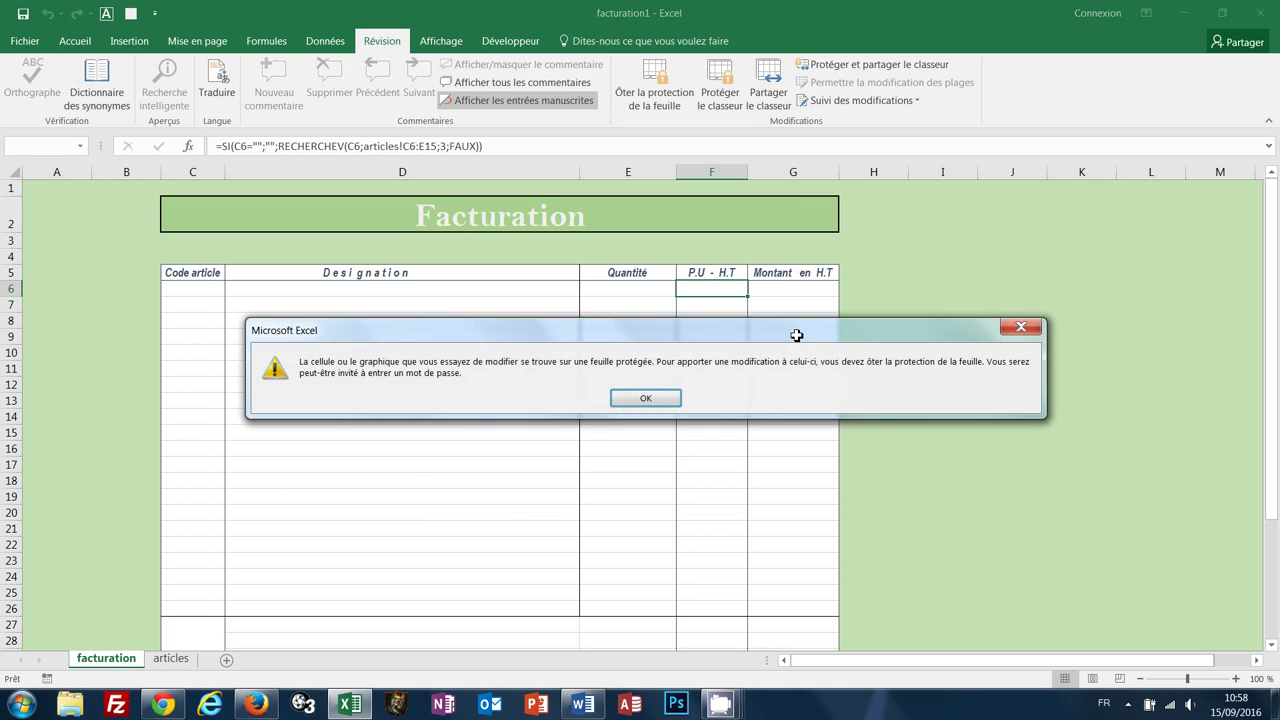
key("Return")
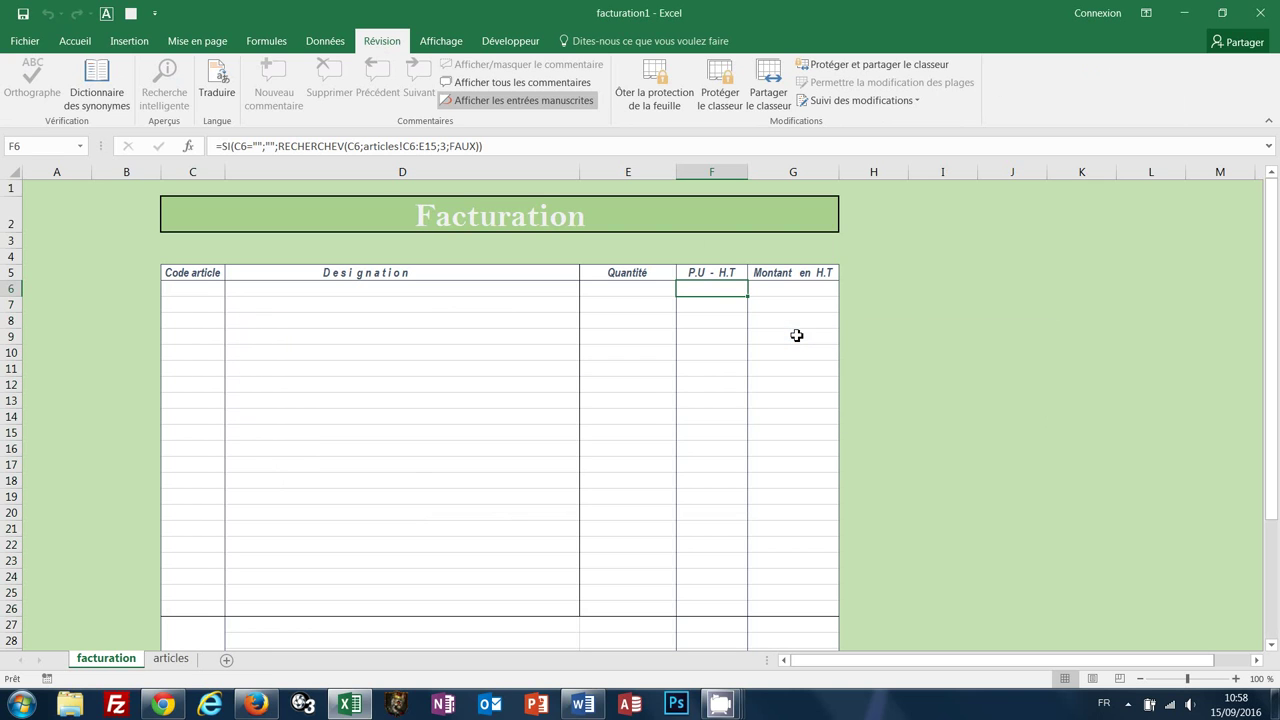
left_click(796, 335)
key("Delete")
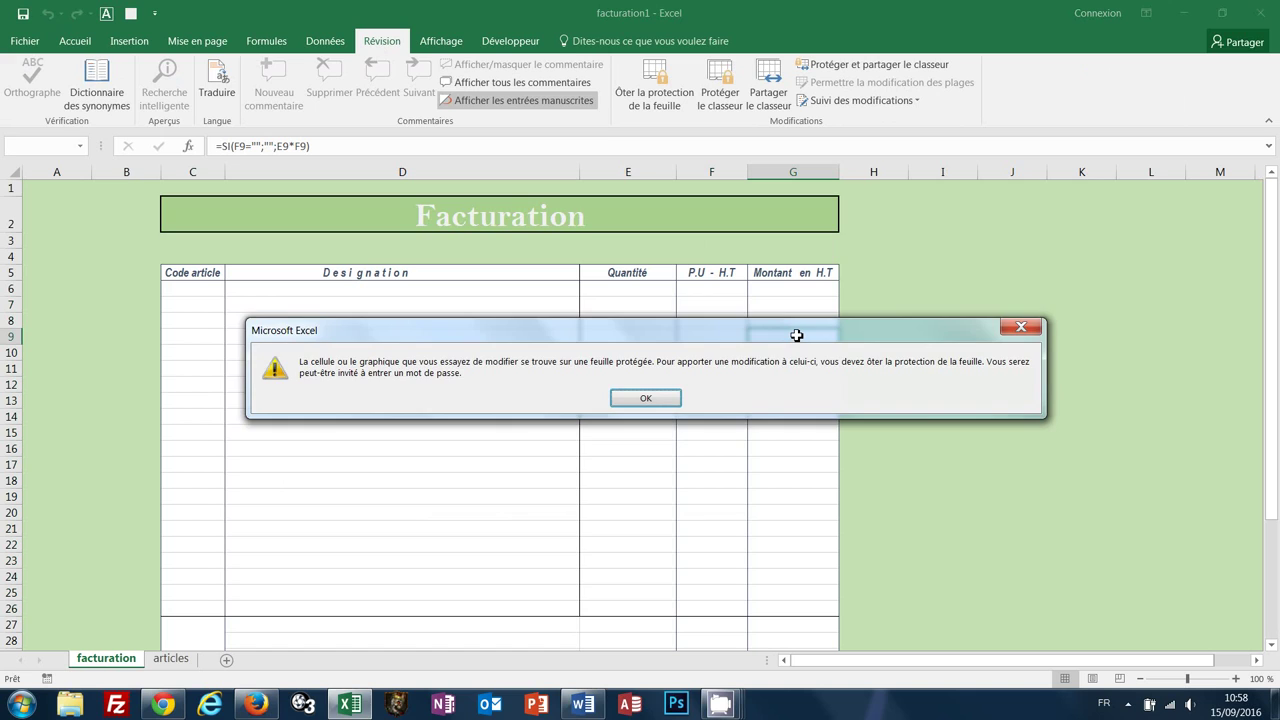
key("Return")
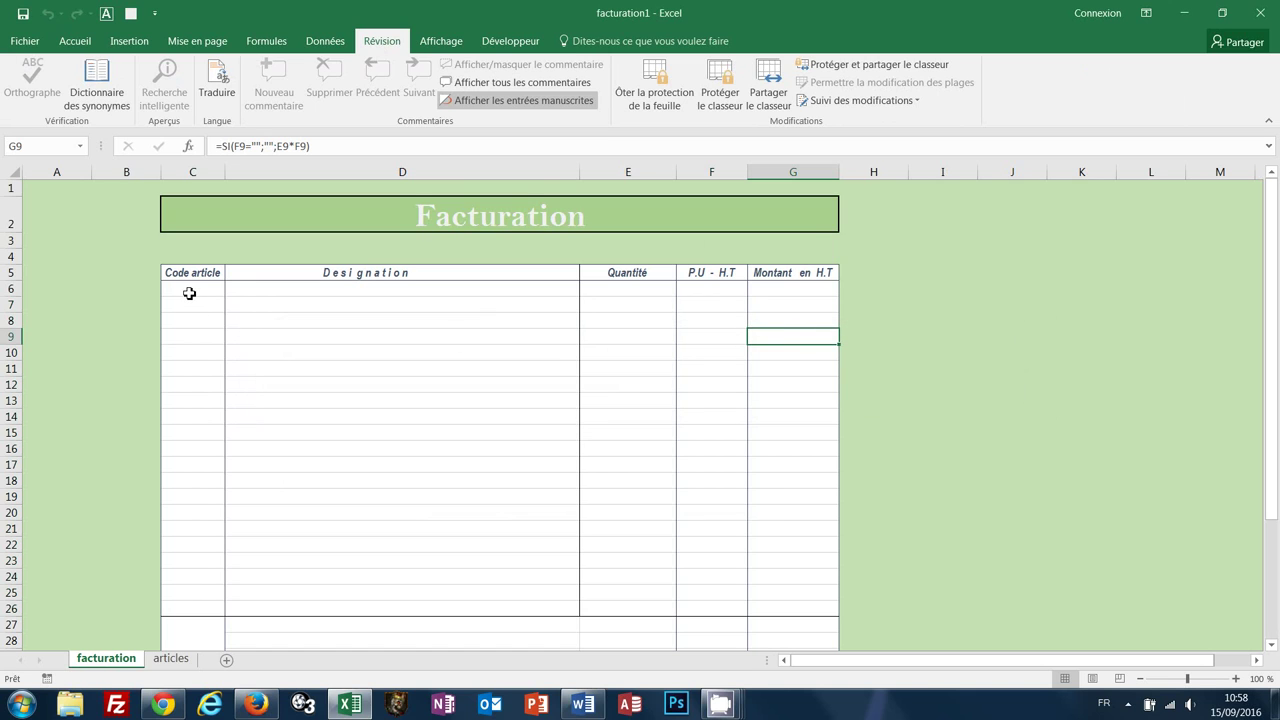
left_click(189, 293)
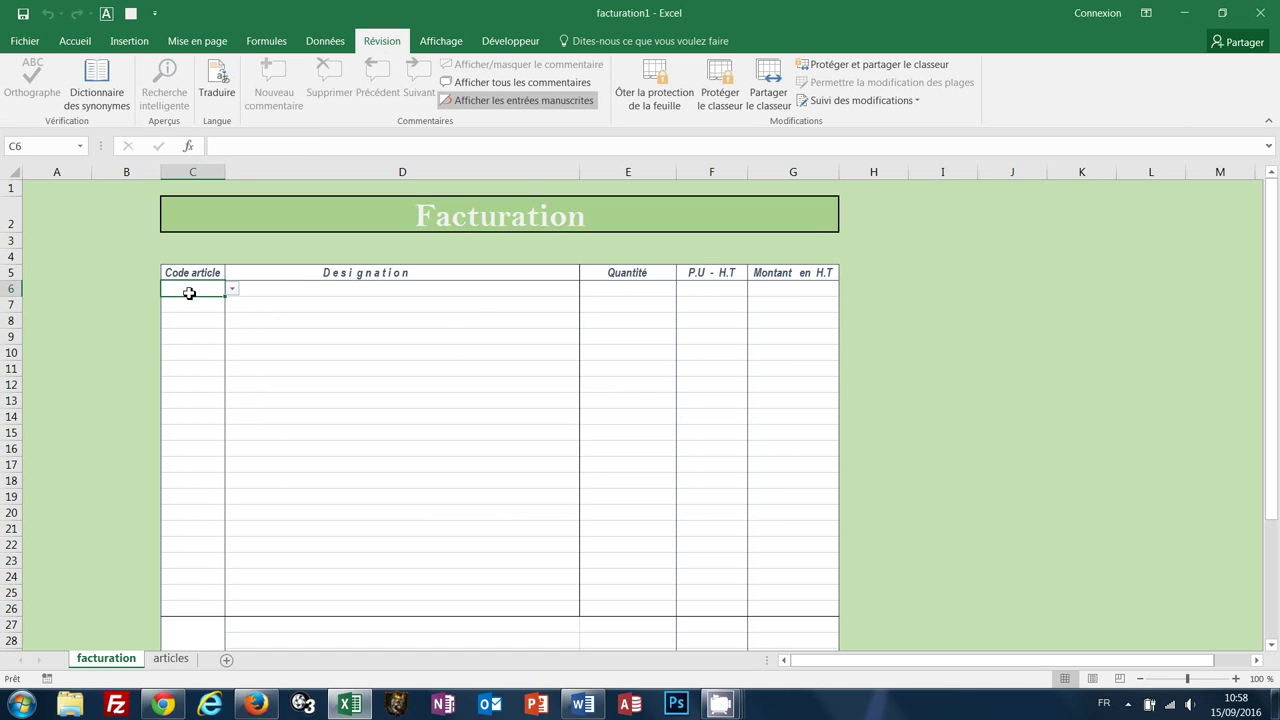
Enter the first invoice line: article code b004 in C6 with quantity 2 in E6
left_click(232, 289)
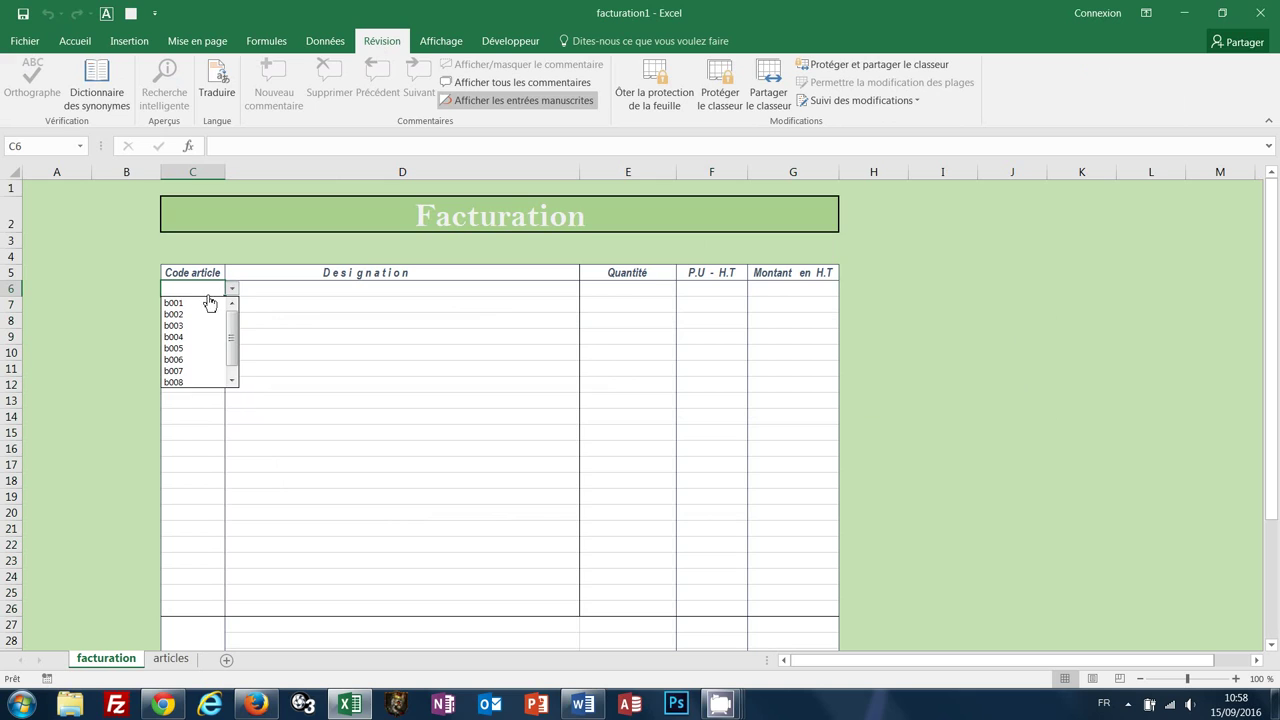
left_click(196, 337)
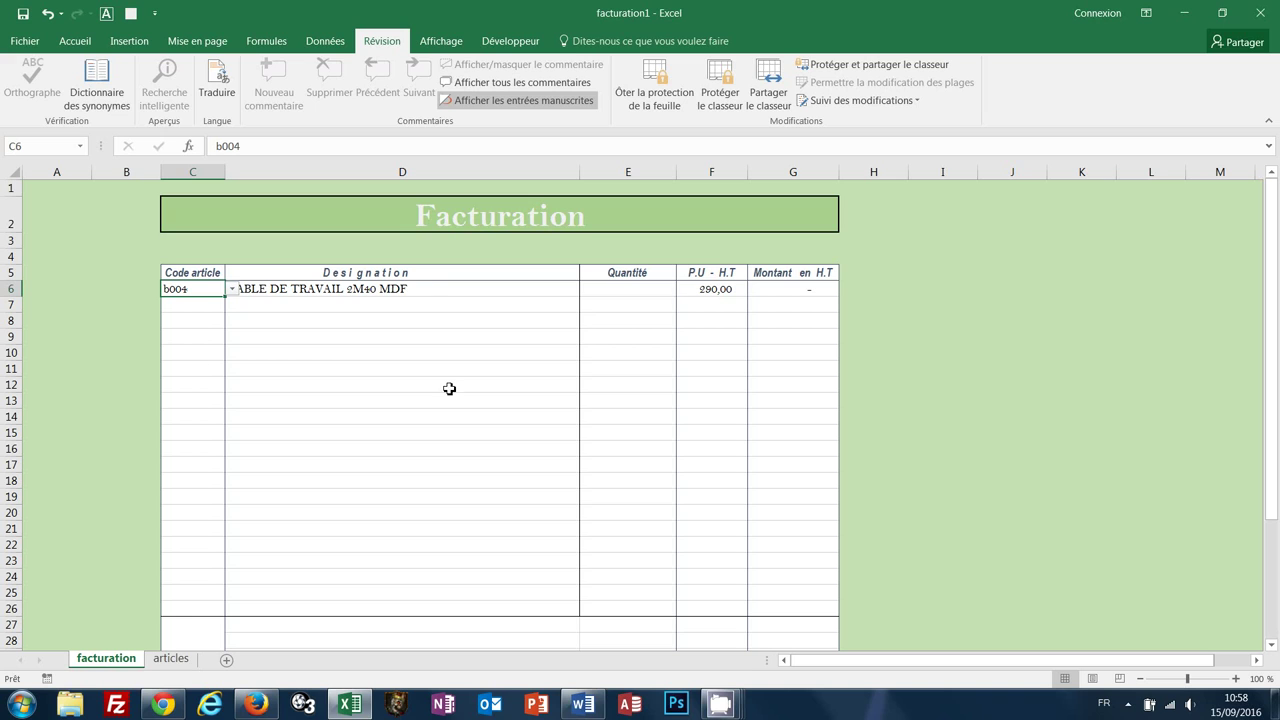
left_click(637, 287)
type("2")
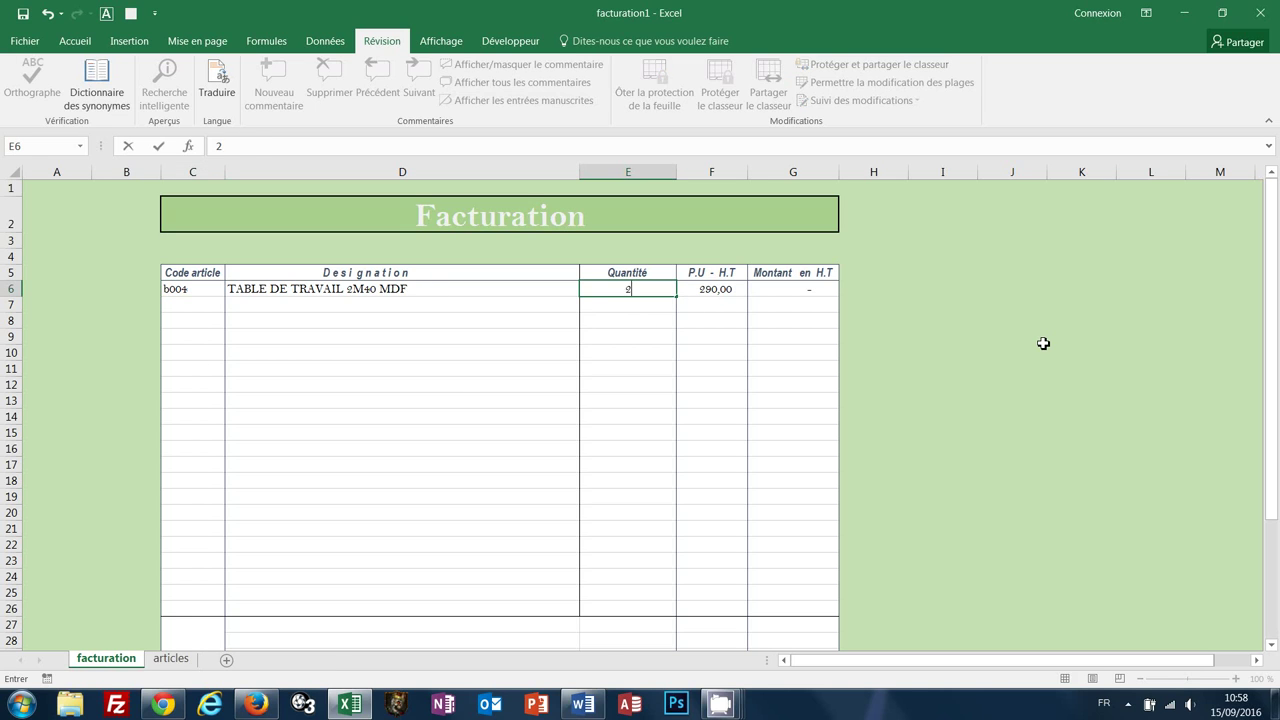
key("Return")
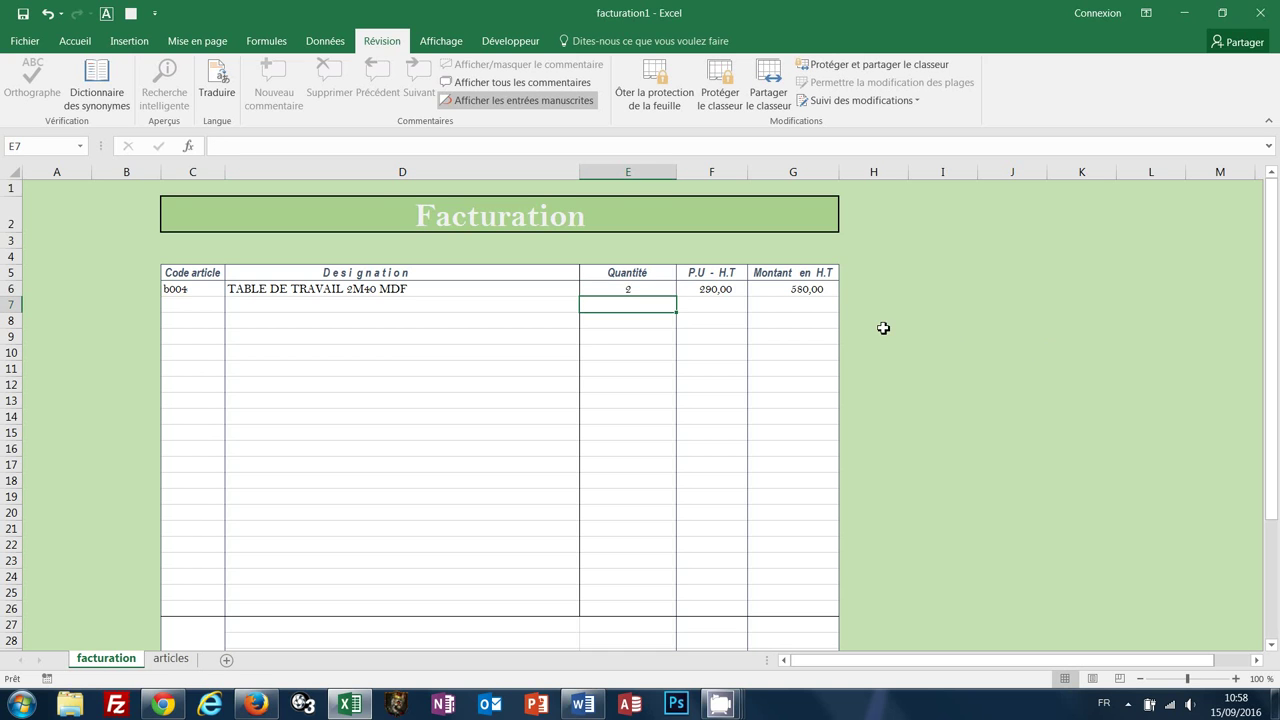
scroll(918, 525, "down", 1)
scroll(918, 525, "down", 2)
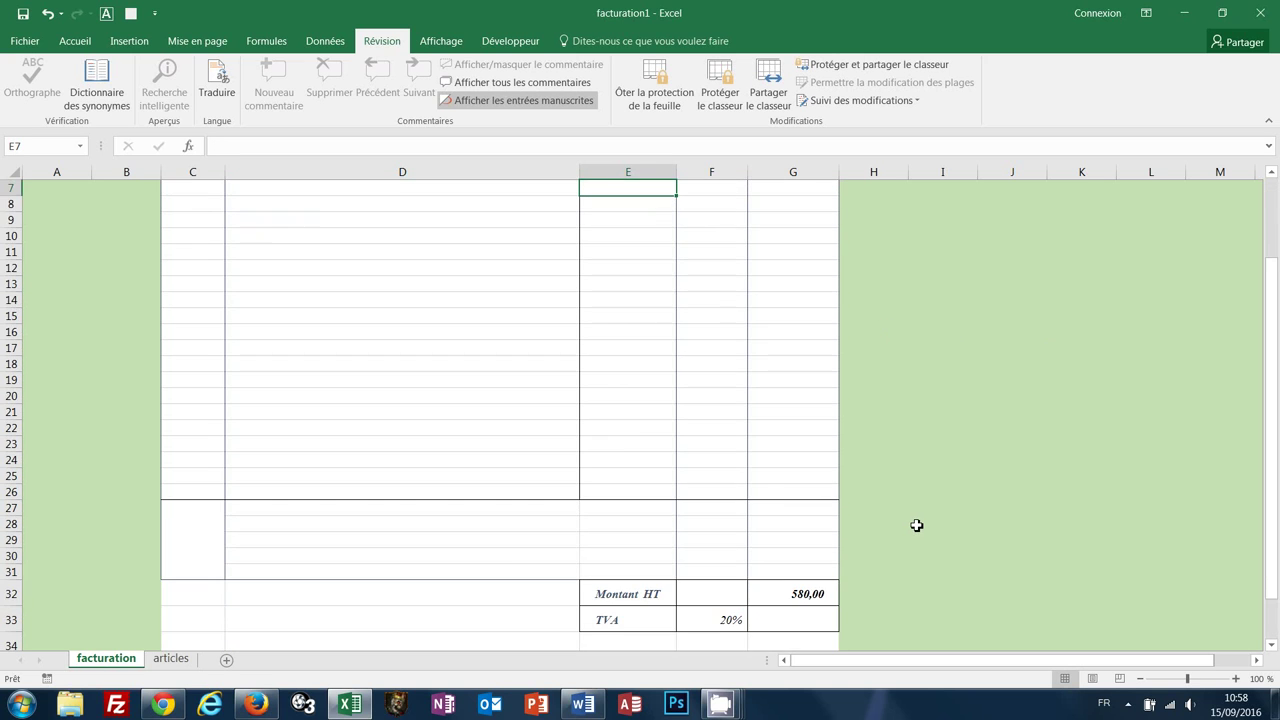
scroll(918, 525, "up", 2)
Enter the second invoice line: article code b006 in C7 with quantity 4 in E7
left_click(170, 304)
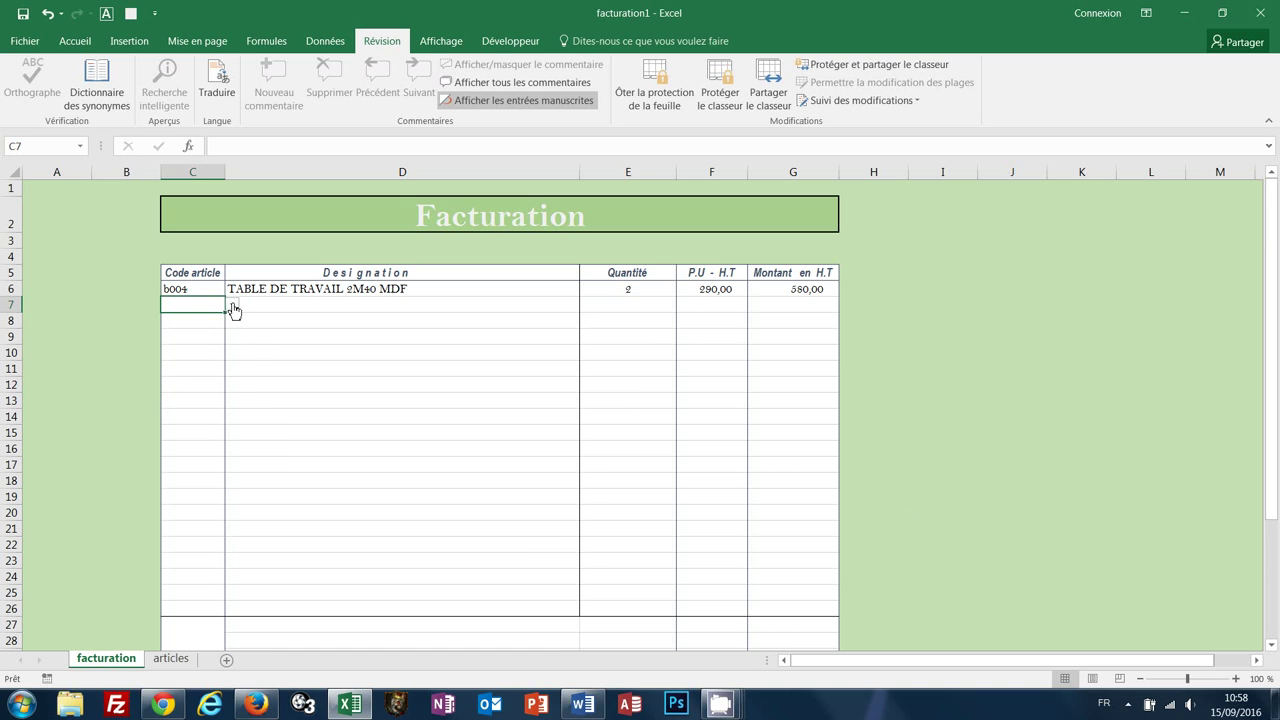
left_click(231, 305)
left_click(185, 376)
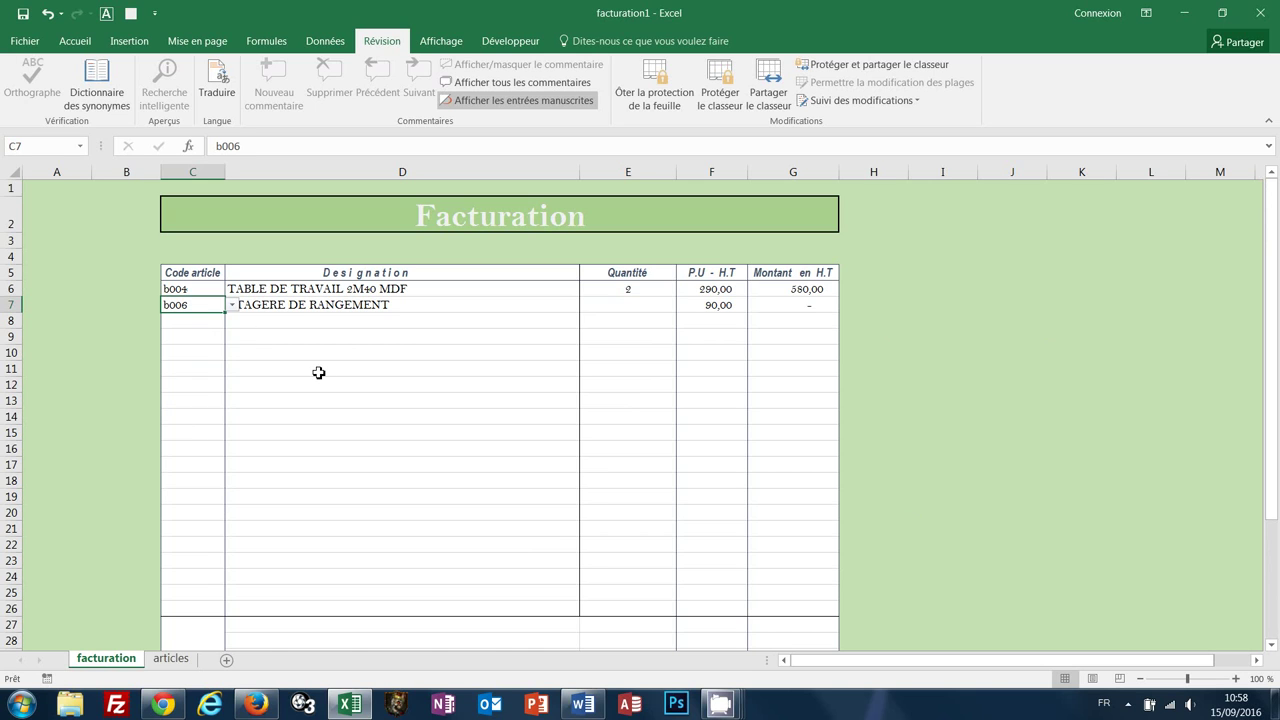
left_click(655, 305)
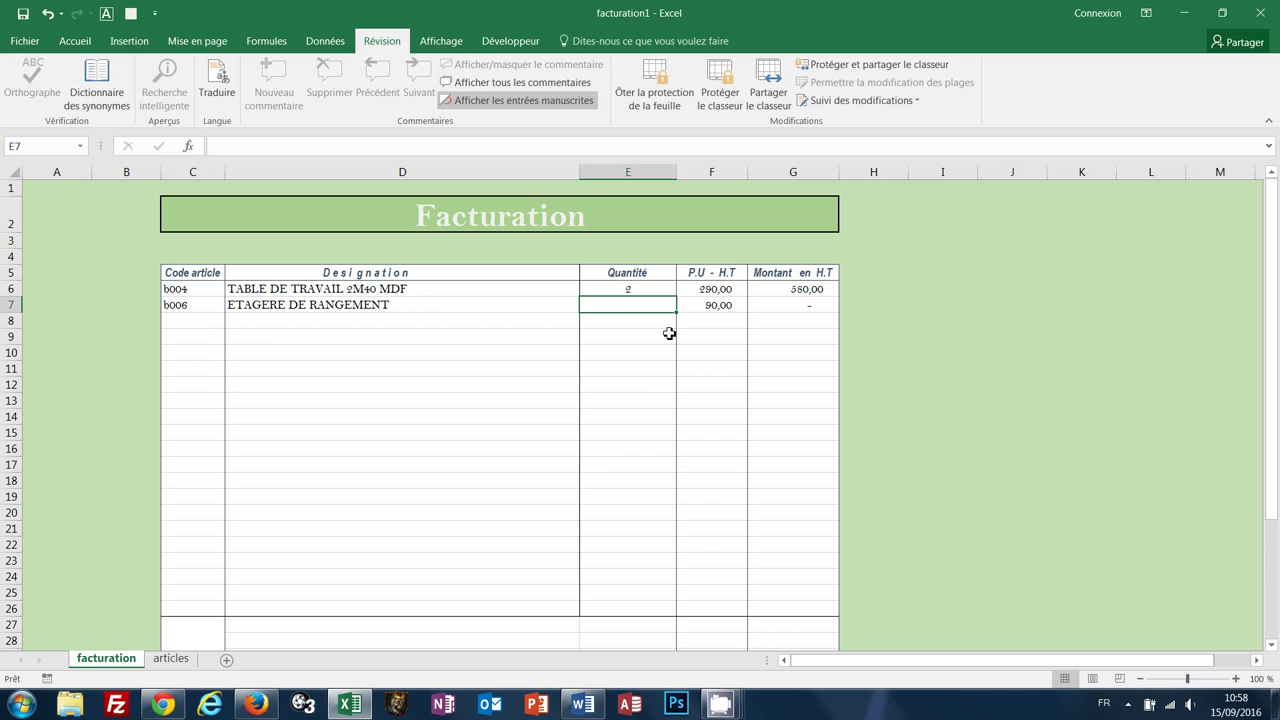
type("4")
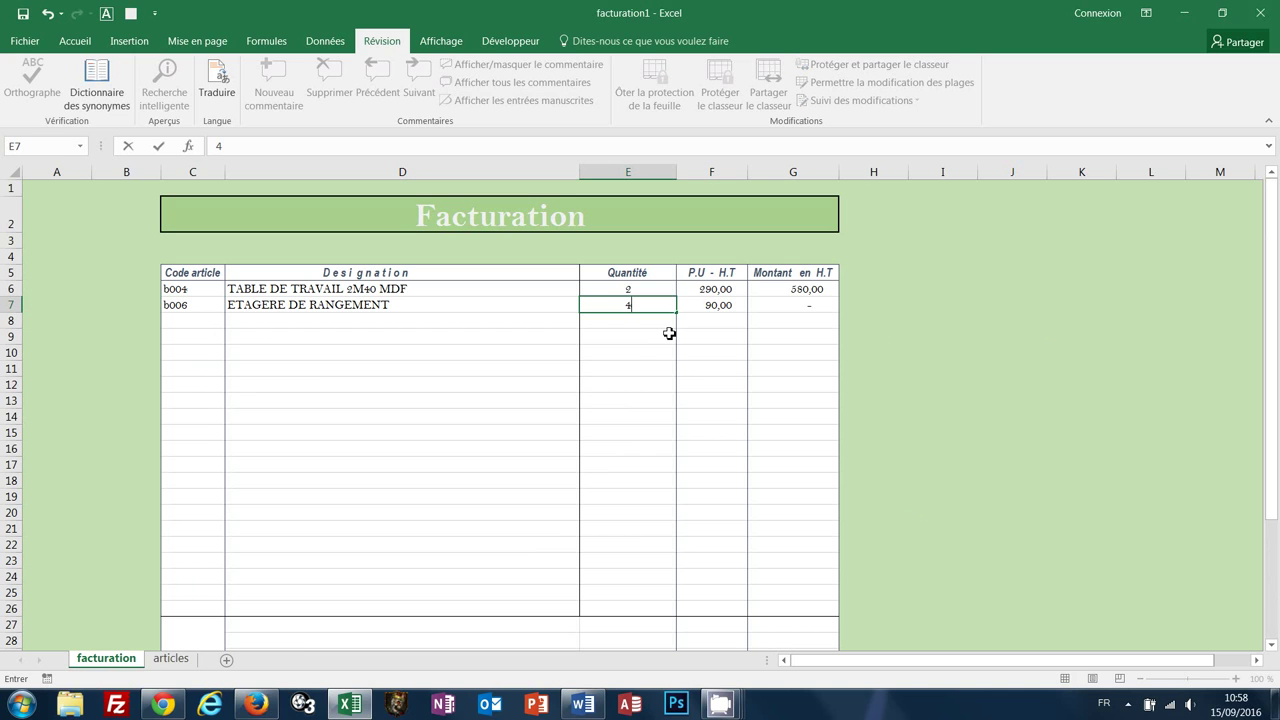
key("Return")
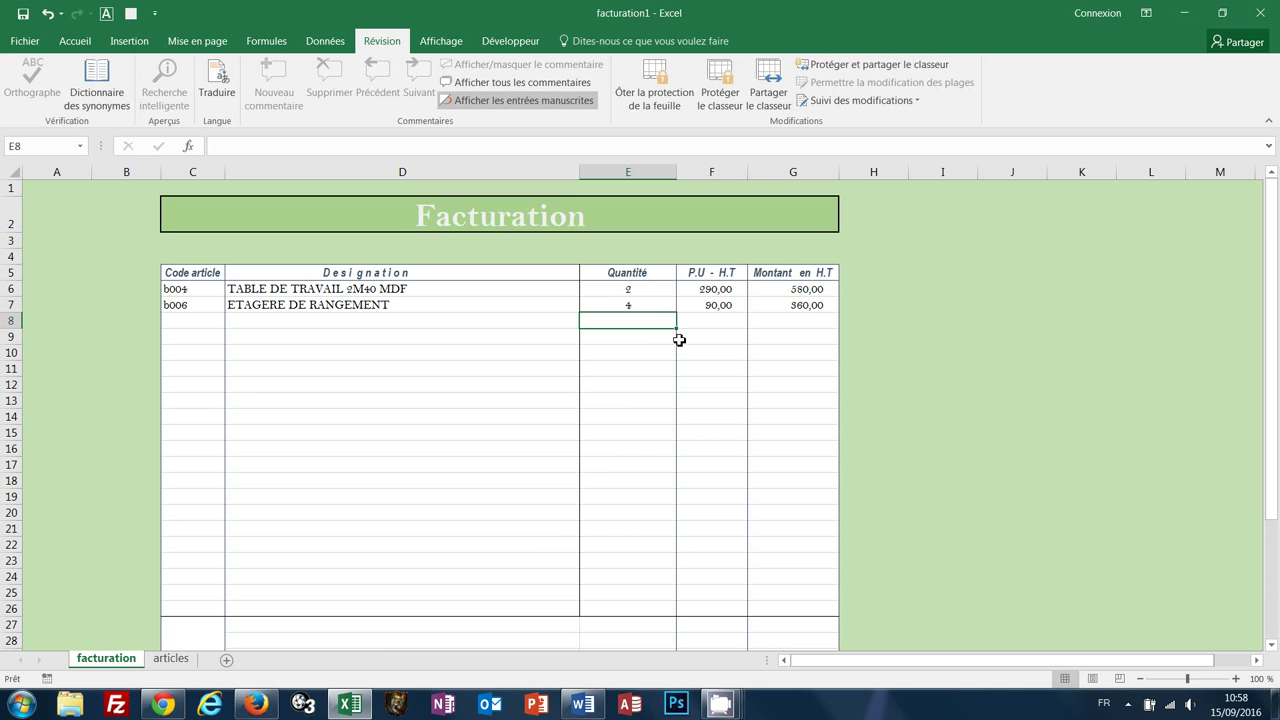
scroll(891, 442, "down", 2)
scroll(891, 442, "down", 2)
scroll(891, 442, "up", 4)
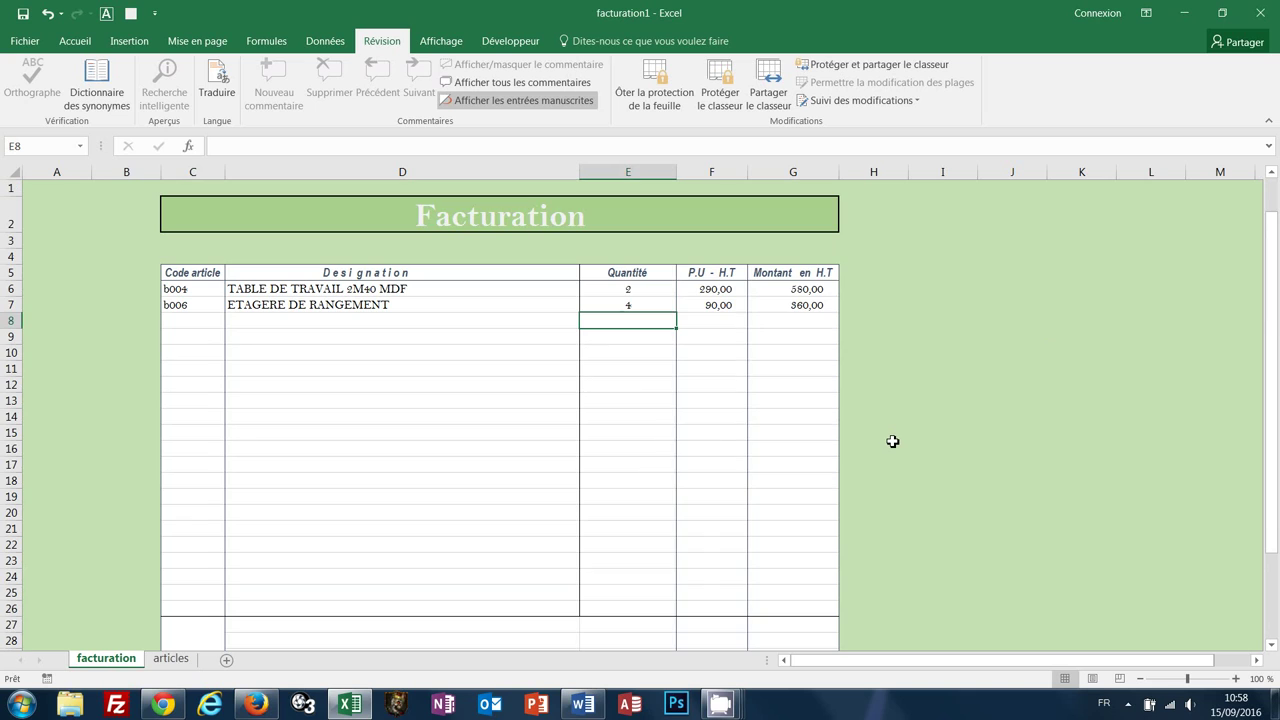